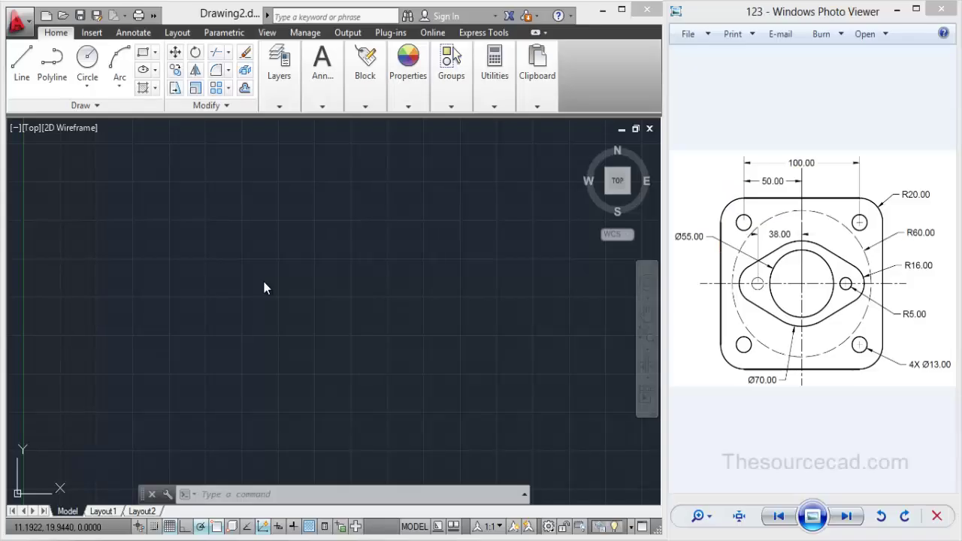
# Draw a 140 by 140 rectangle for the plate outline from a freely chosen lower-left corner.
pyautogui.click(144, 54)
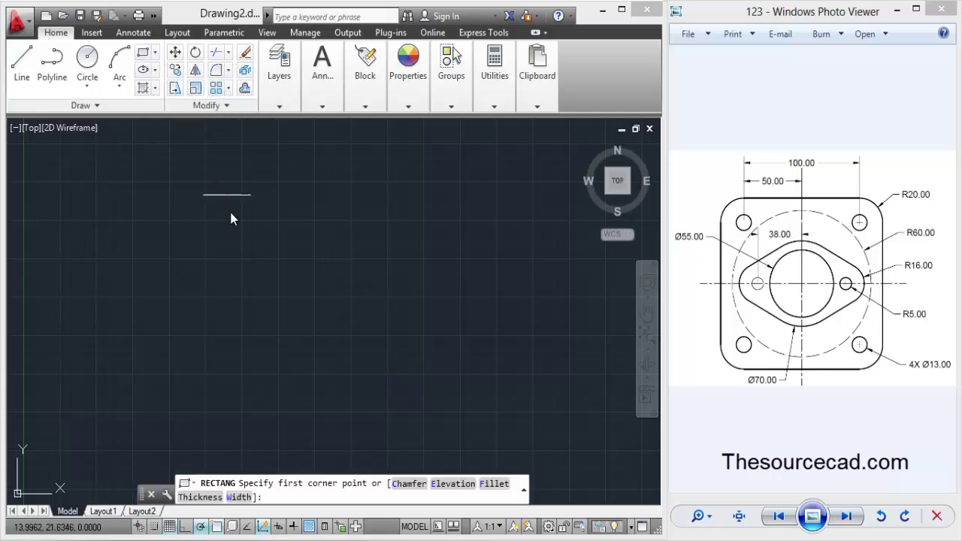
pyautogui.click(218, 375)
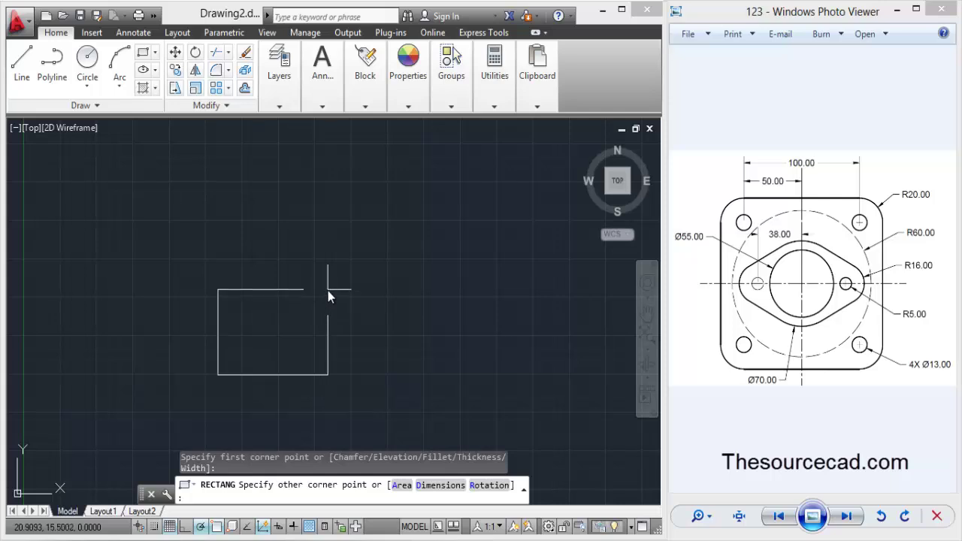
pyautogui.press('F8')
pyautogui.write('@')
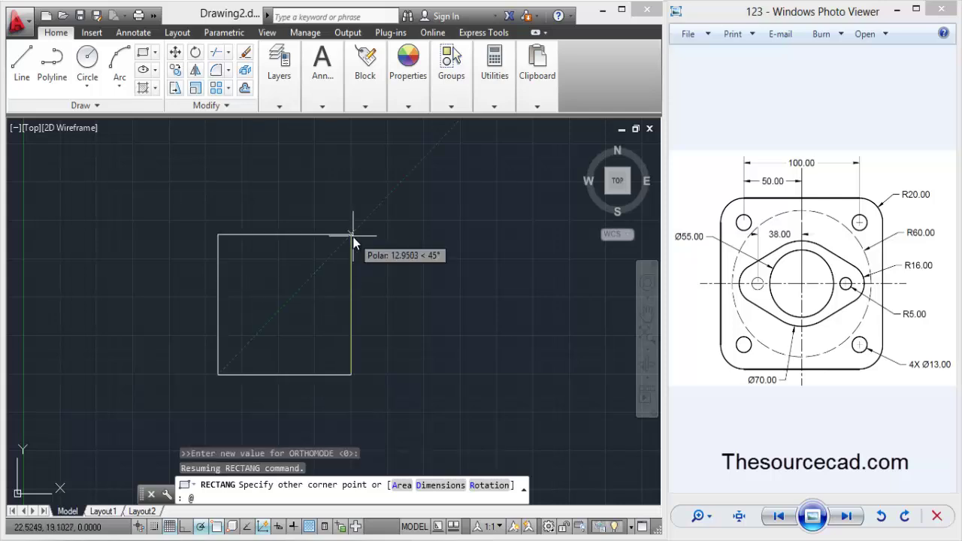
pyautogui.write('140')
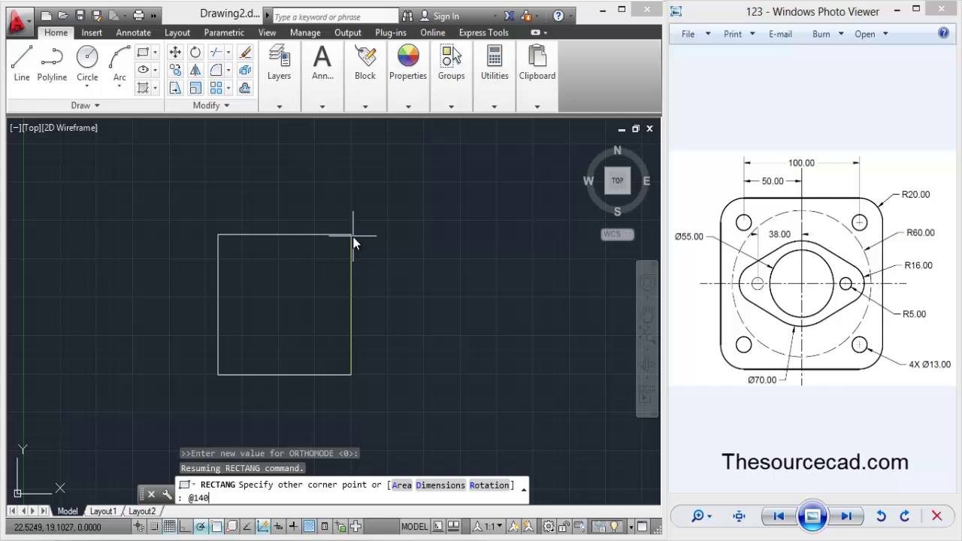
pyautogui.write(',140')
pyautogui.press('Return')
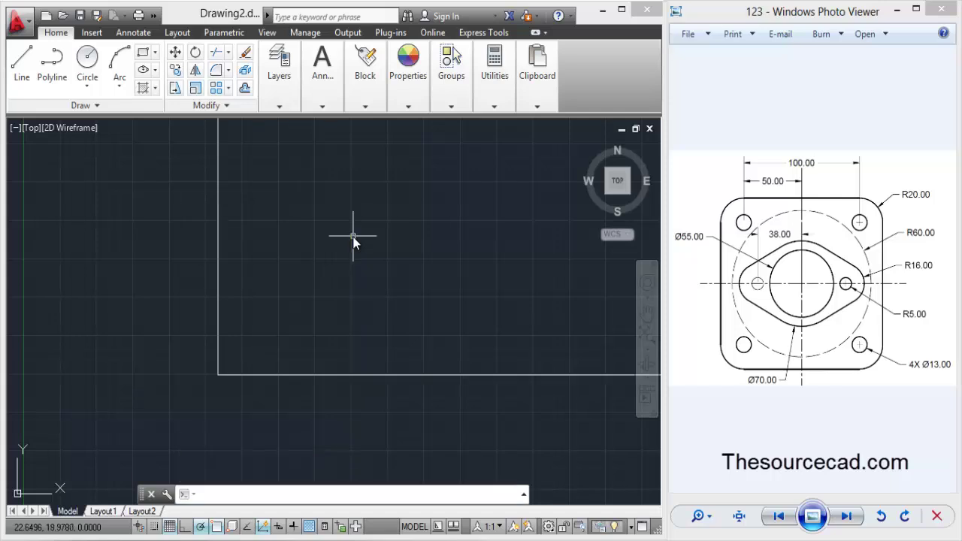
# Fillet all four corners of the rectangle at once as a polyline with a radius of 20.
pyautogui.middleClick(371, 295)
pyautogui.scroll(-4, 371, 295)
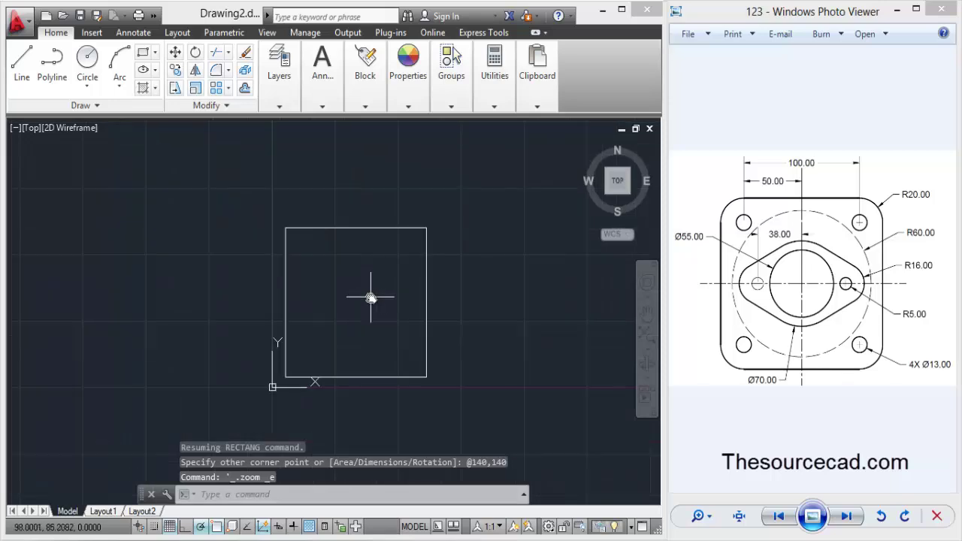
pyautogui.moveTo(370, 295); pyautogui.dragTo(307, 289, button='middle')
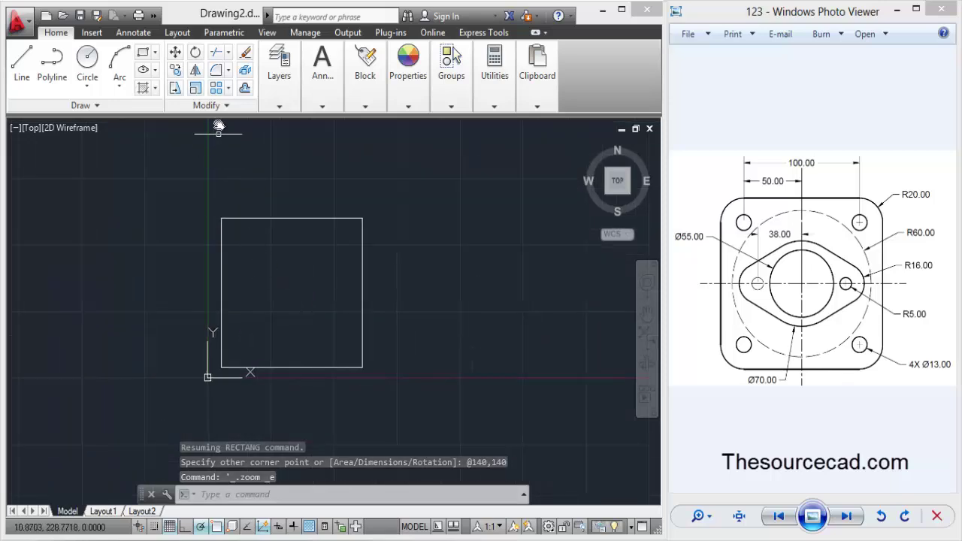
pyautogui.click(217, 70)
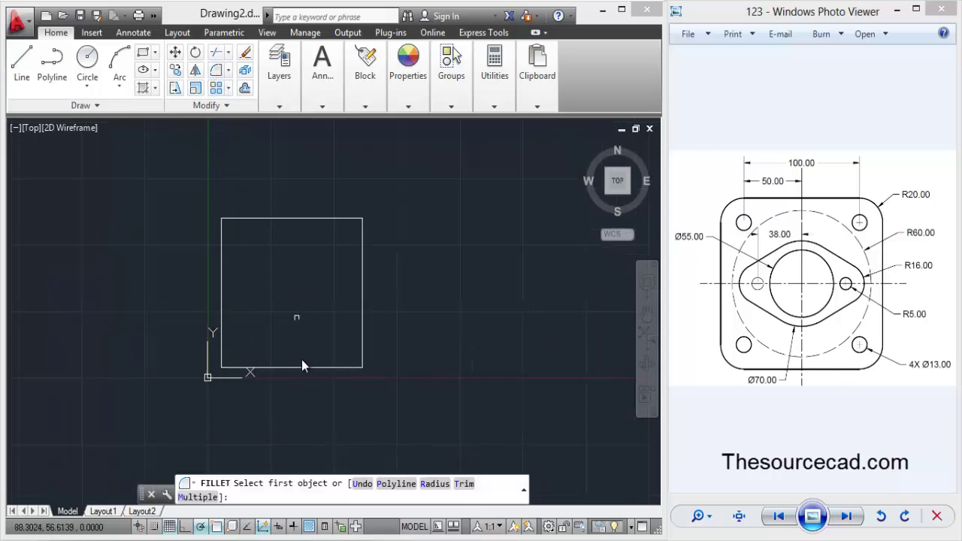
pyautogui.click(439, 490)
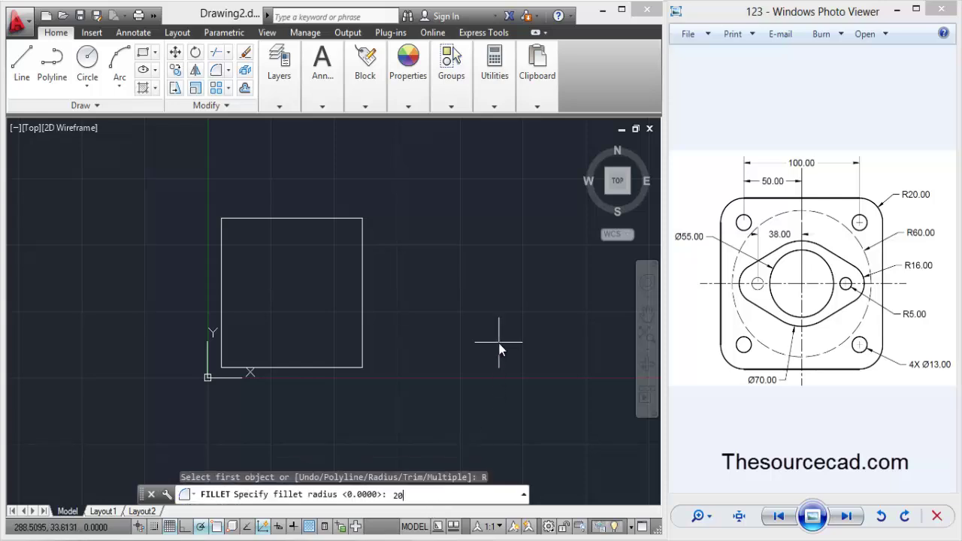
pyautogui.press('Return')
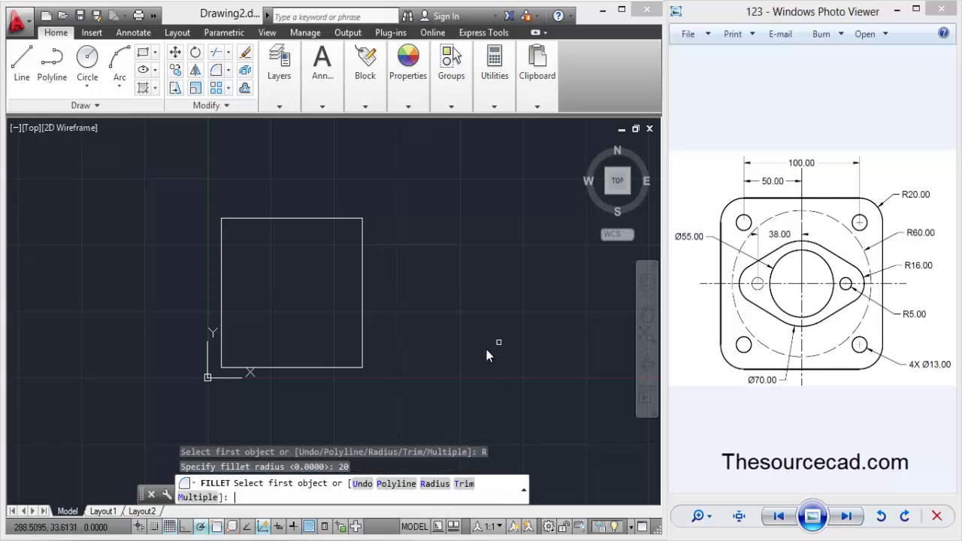
pyautogui.click(385, 483)
pyautogui.click(327, 368)
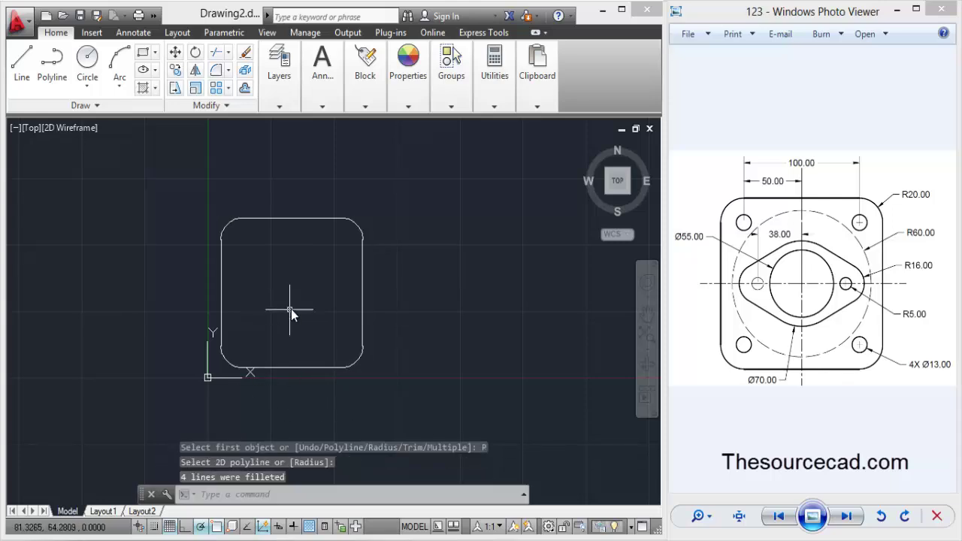
# Turn off the display of the UCS icon at the origin.
pyautogui.moveTo(322, 311); pyautogui.dragTo(346, 310, button='middle')
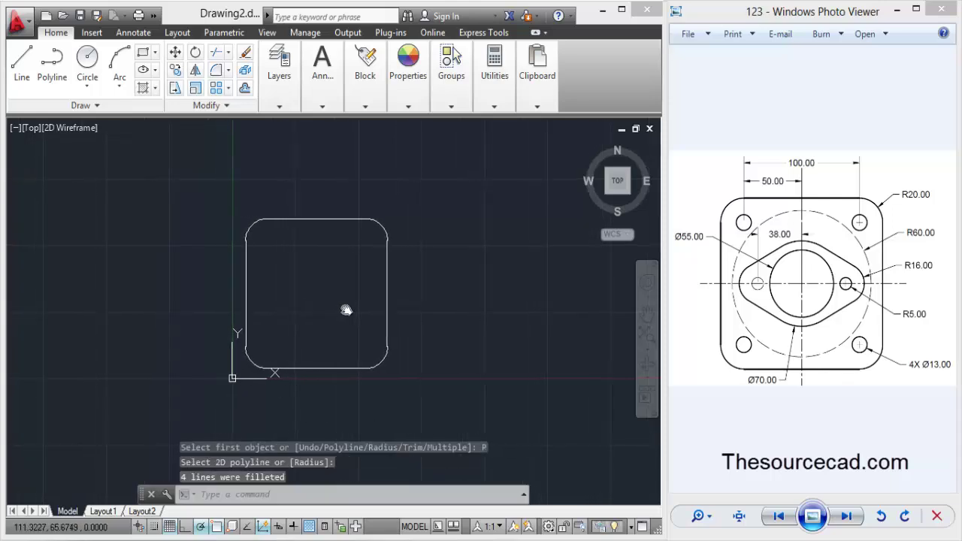
pyautogui.rightClick(233, 378)
pyautogui.moveTo(315, 368)
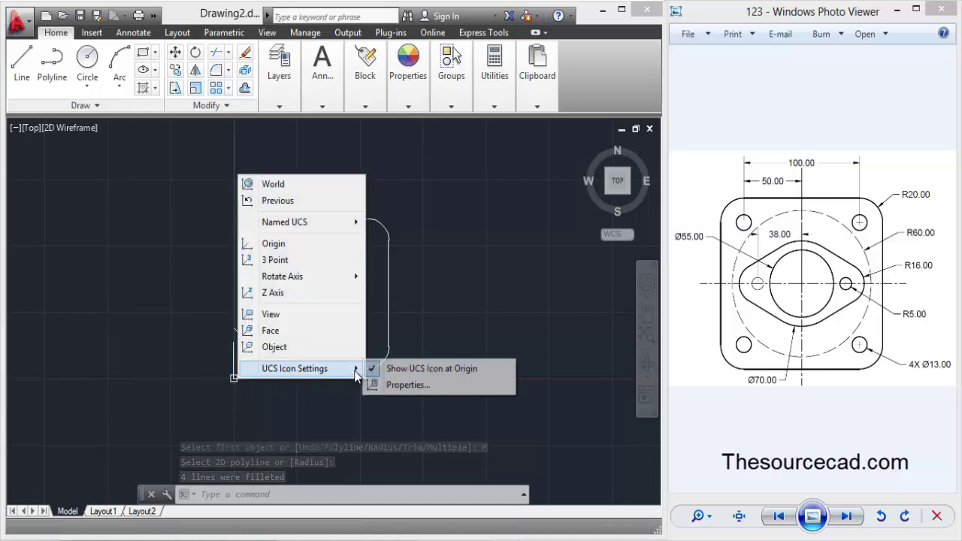
pyautogui.click(421, 366)
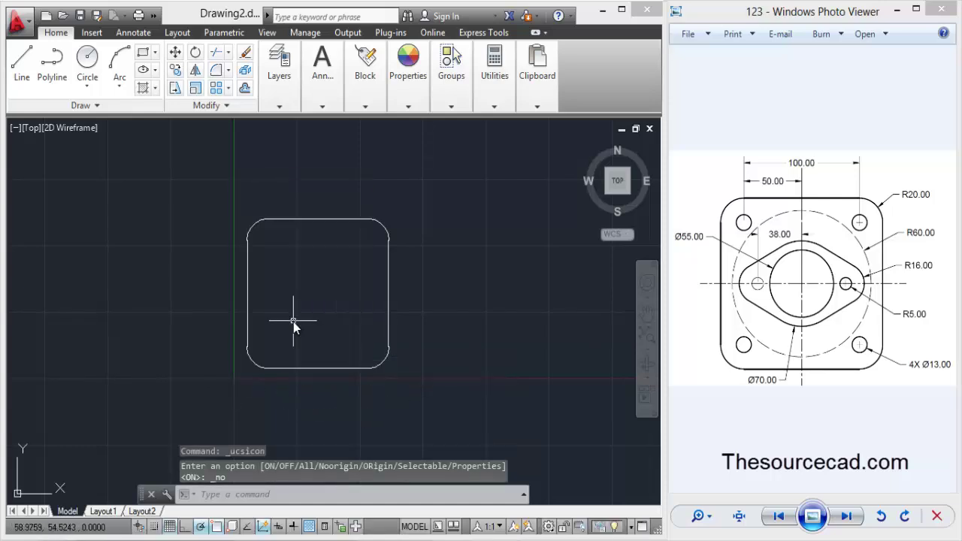
# Draw a vertical construction line through the midpoint of the plate's upper edge.
pyautogui.click(94, 105)
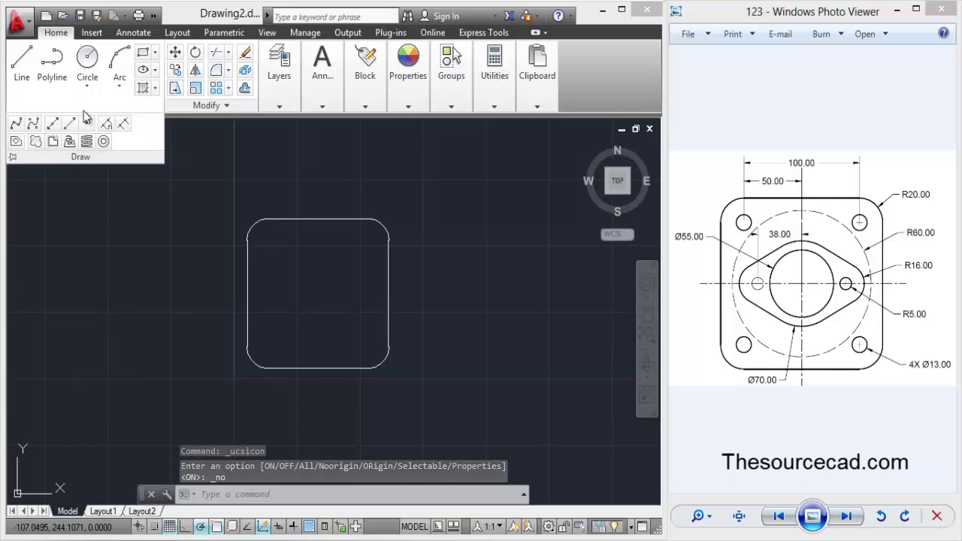
pyautogui.click(53, 122)
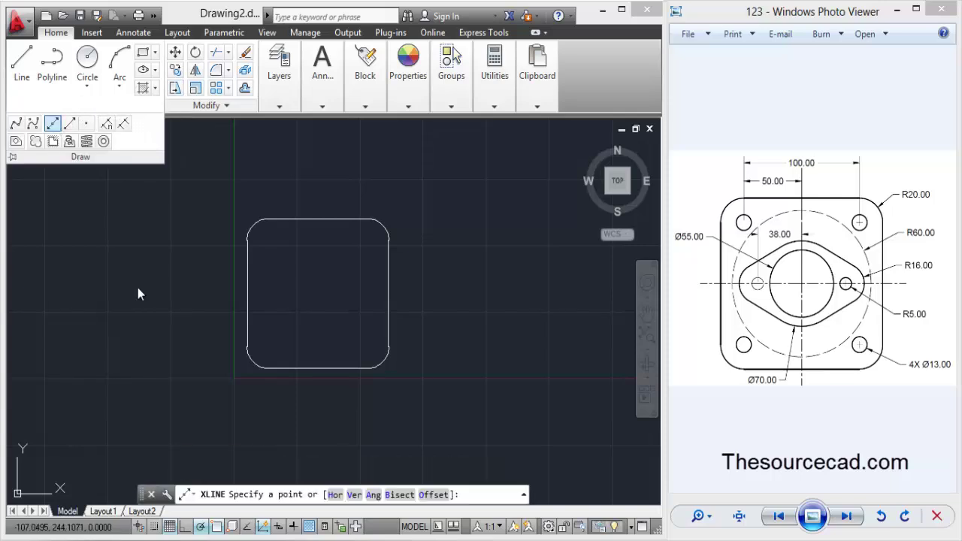
pyautogui.click(320, 222)
pyautogui.click(313, 263)
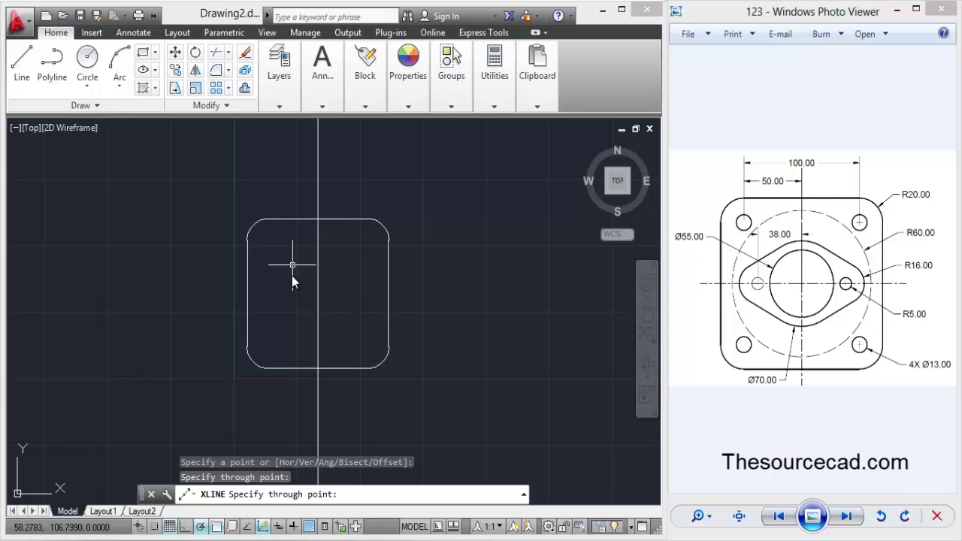
pyautogui.rightClick(293, 284)
# Draw a horizontal construction line through the midpoint of the plate's right edge.
pyautogui.rightClick(295, 287)
pyautogui.click(365, 24)
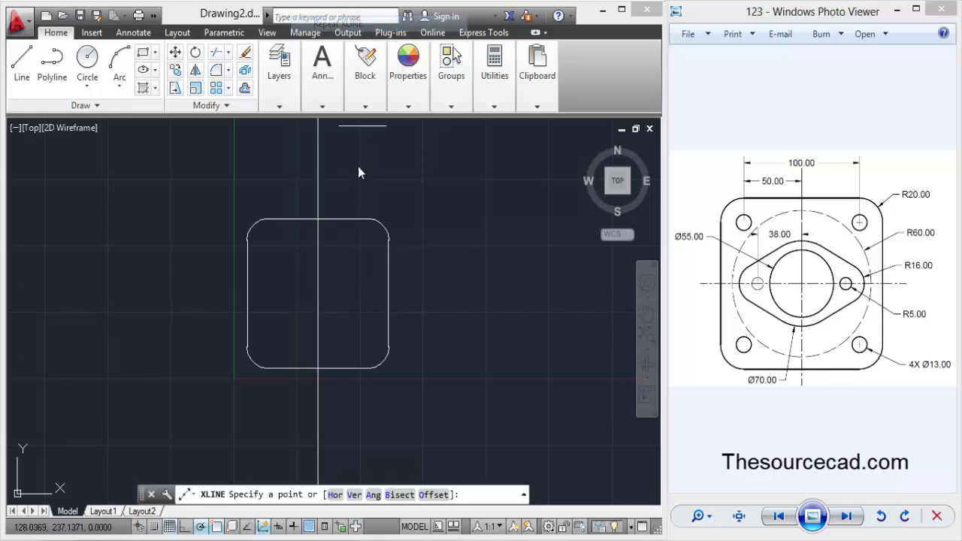
pyautogui.click(390, 300)
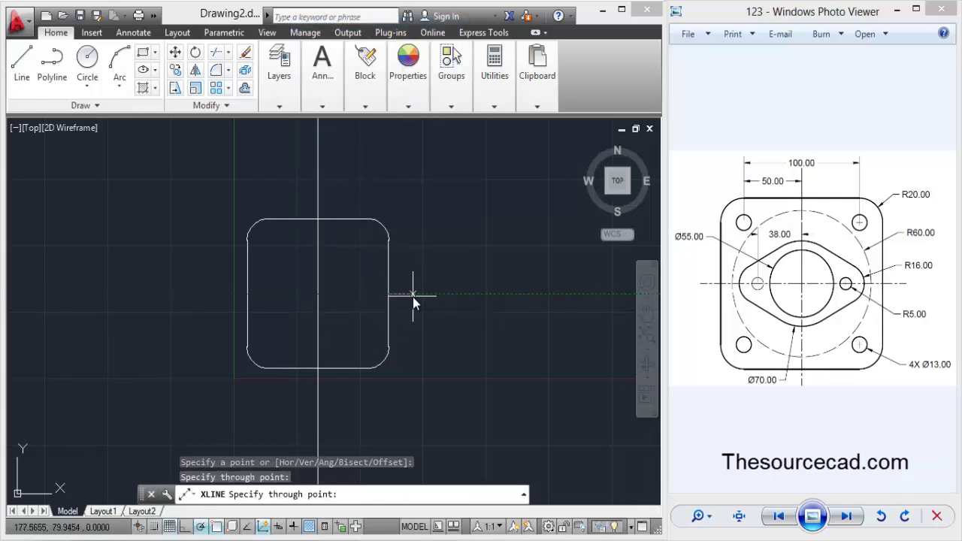
pyautogui.click(412, 296)
pyautogui.rightClick(403, 354)
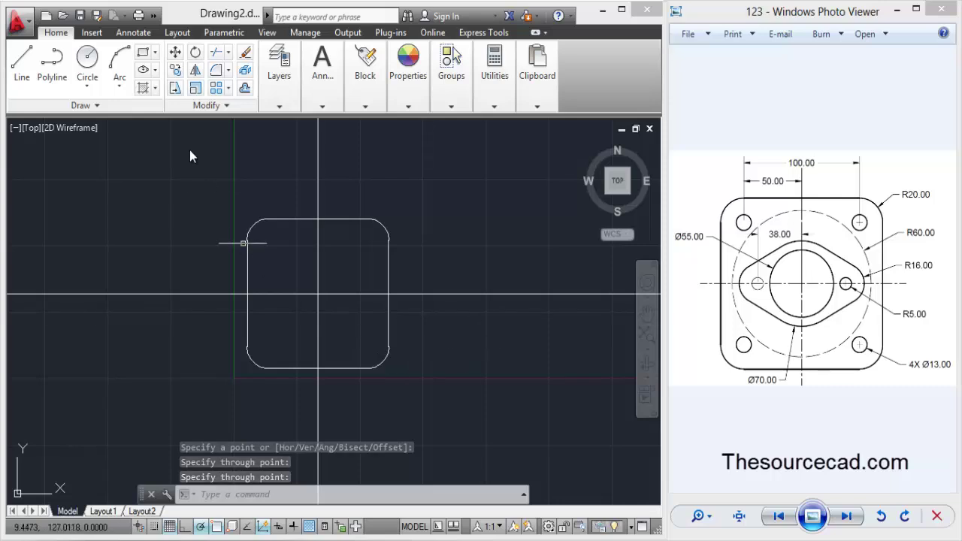
# Draw a circle of diameter 55 centred on the intersection of the two construction lines.
pyautogui.click(87, 60)
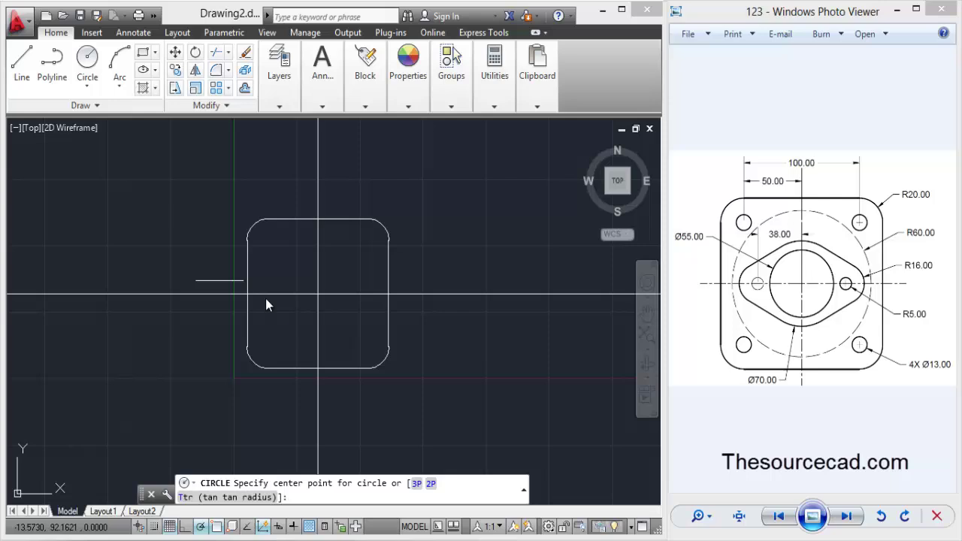
pyautogui.click(317, 300)
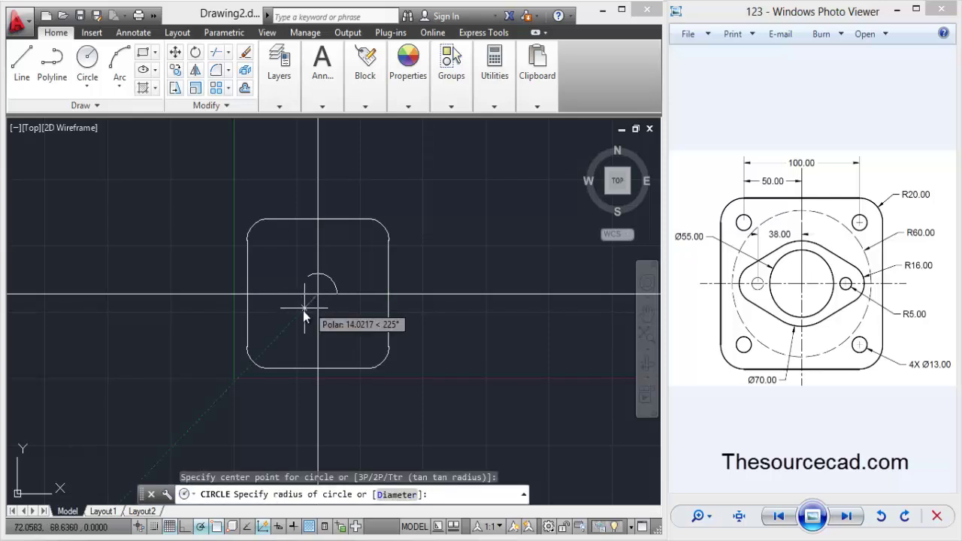
pyautogui.write('d')
pyautogui.press('Return')
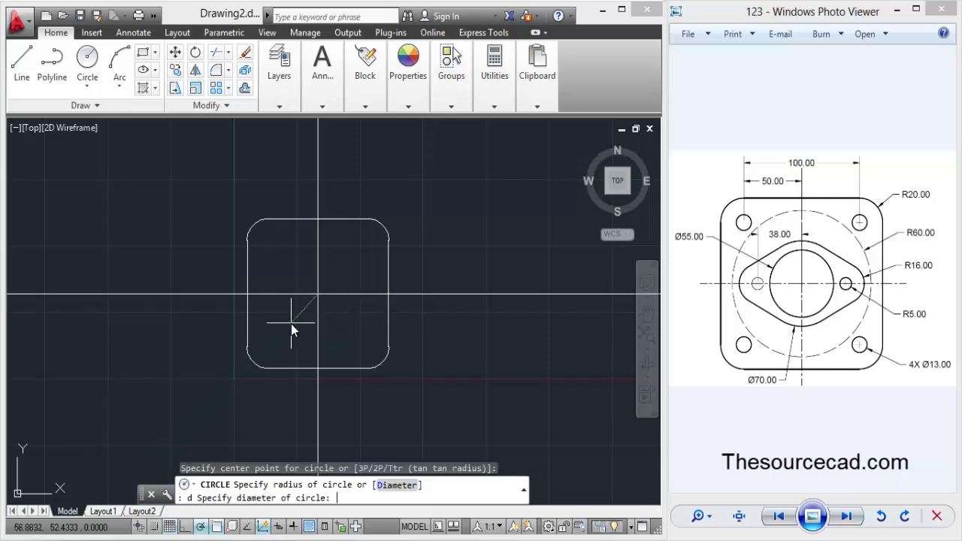
pyautogui.write('38')
pyautogui.press('Return')
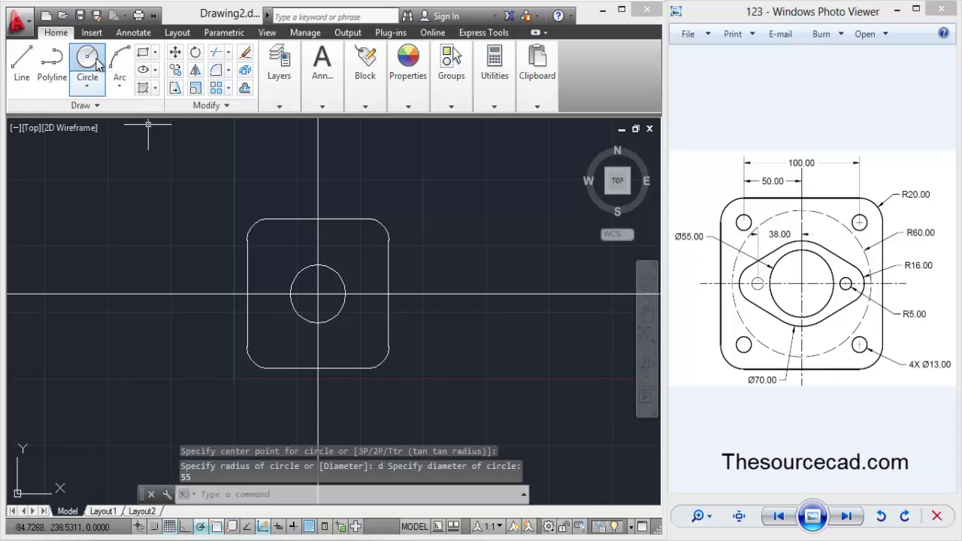
# Draw a concentric circle of diameter 70 around the central 55 circle.
pyautogui.click(88, 60)
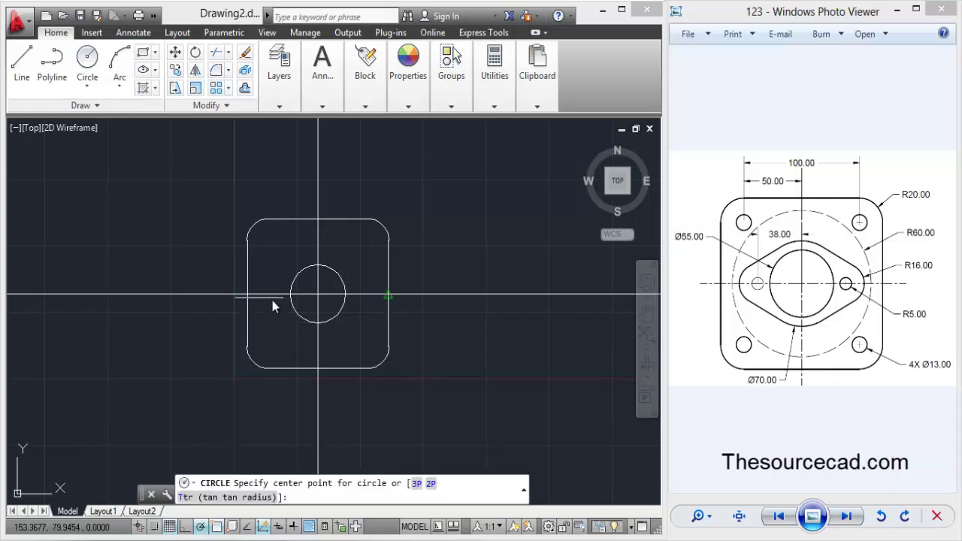
pyautogui.click(316, 300)
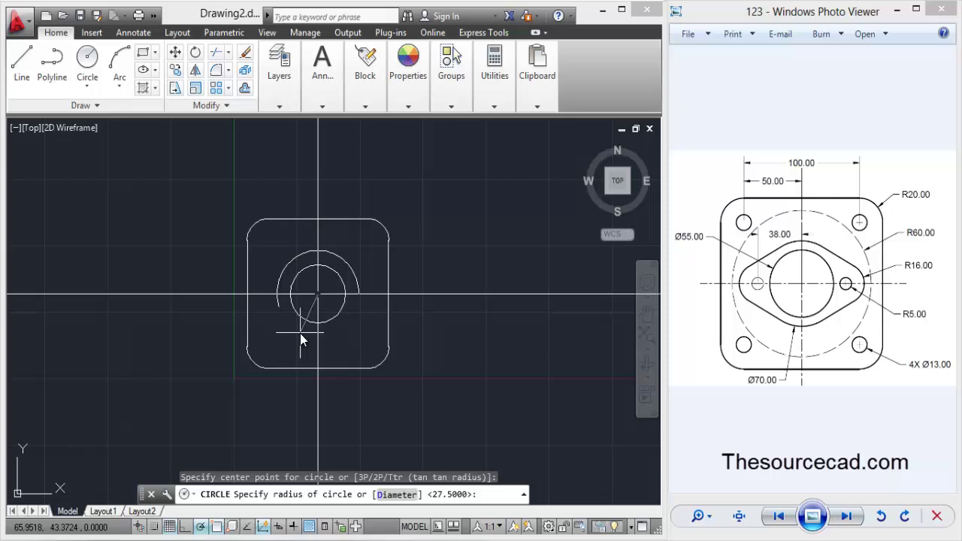
pyautogui.write('d')
pyautogui.press('Return')
pyautogui.write('70')
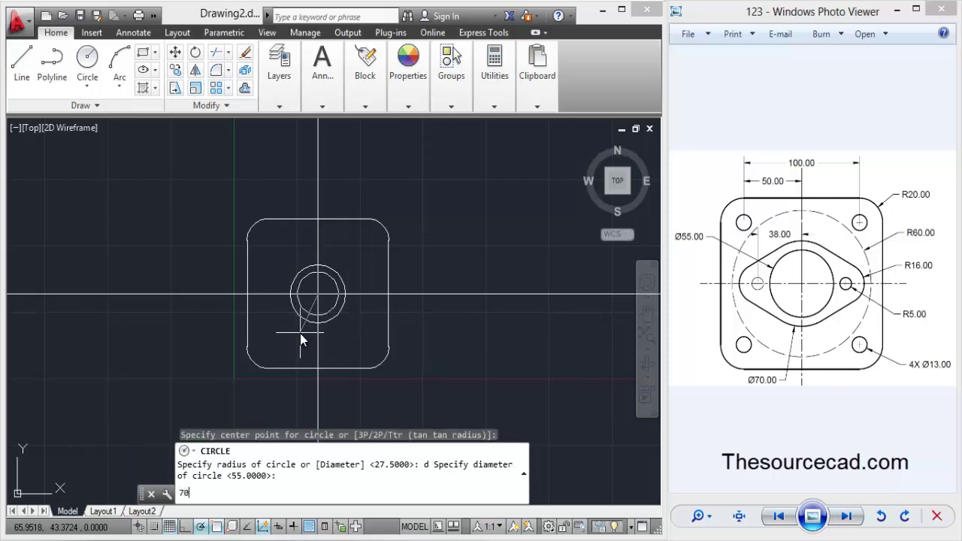
pyautogui.press('Return')
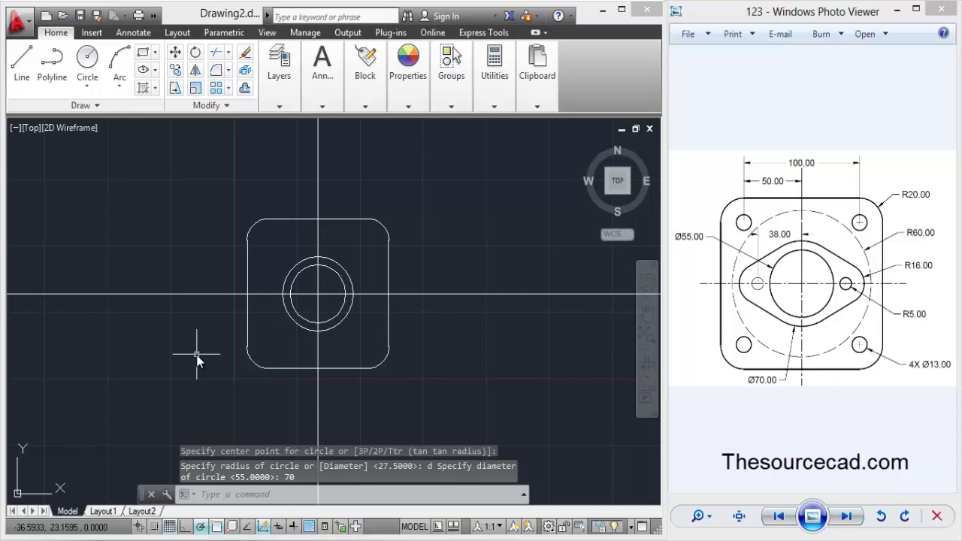
# Draw a hole circle of diameter 13 at the centre of the plate's upper-left corner fillet.
pyautogui.click(90, 58)
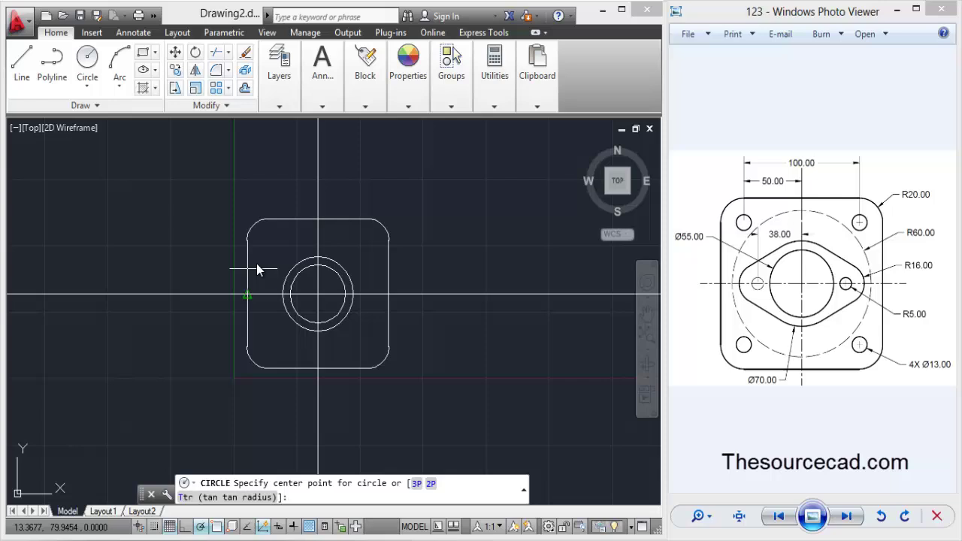
pyautogui.click(264, 243)
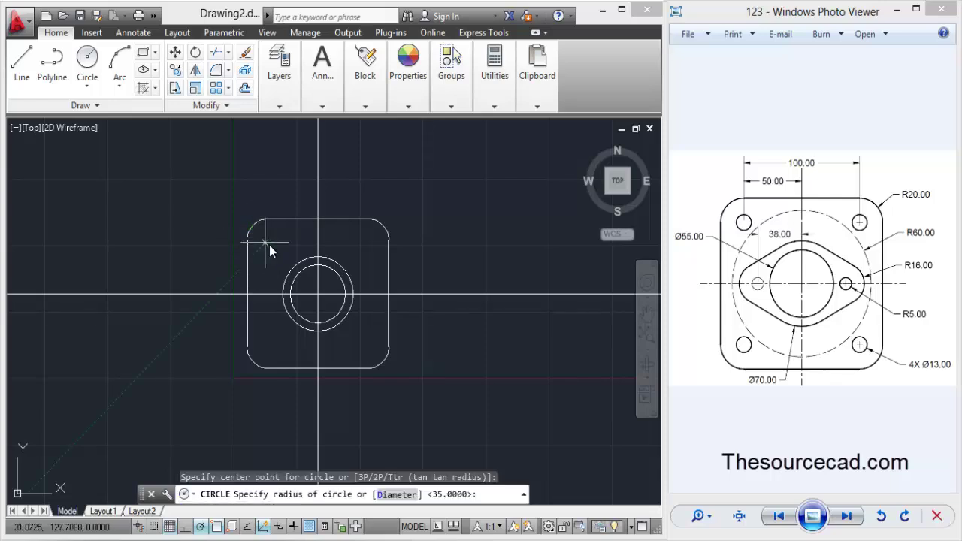
pyautogui.write('d')
pyautogui.press('Return')
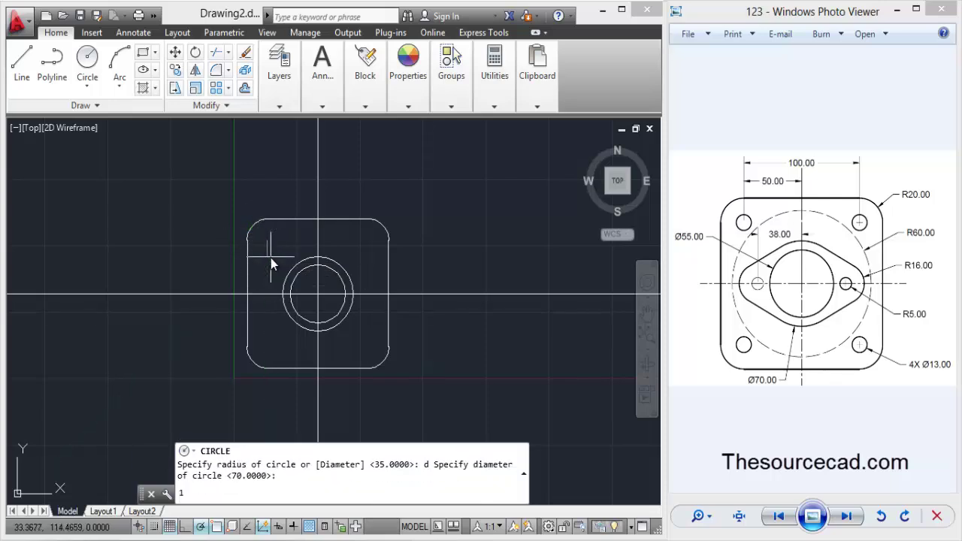
pyautogui.write('13')
pyautogui.press('Return')
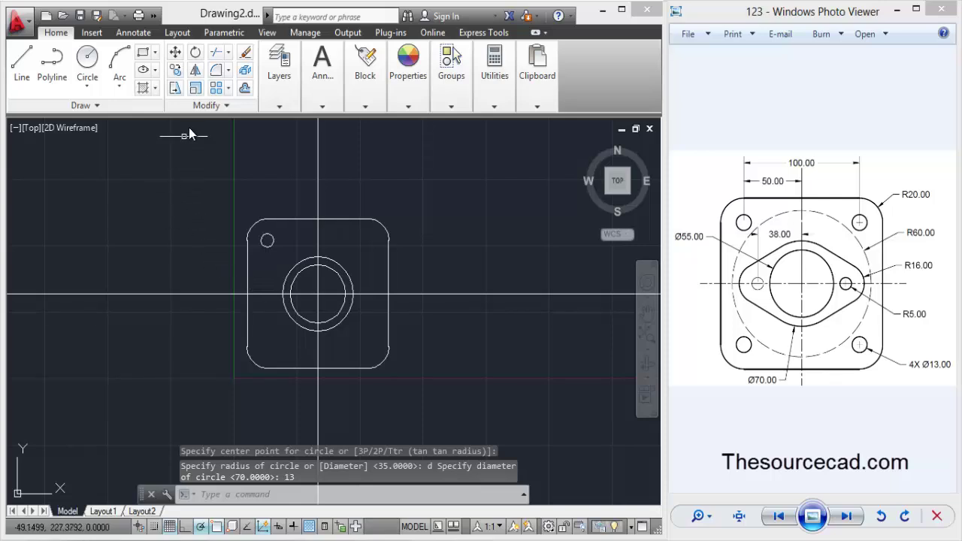
# Copy the corner hole from its centre to the centres of the plate's other three corner fillets.
pyautogui.click(175, 69)
pyautogui.click(273, 242)
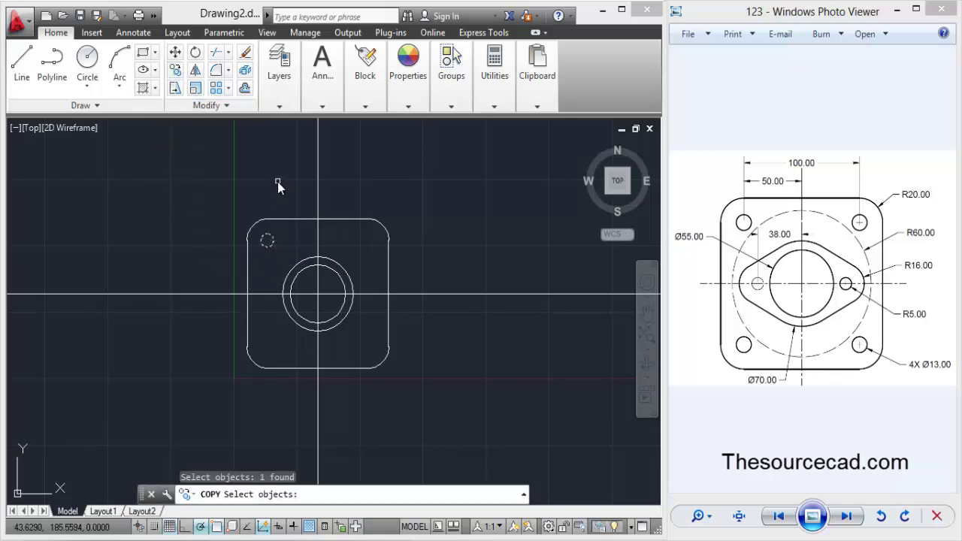
pyautogui.press('Return')
pyautogui.click(267, 240)
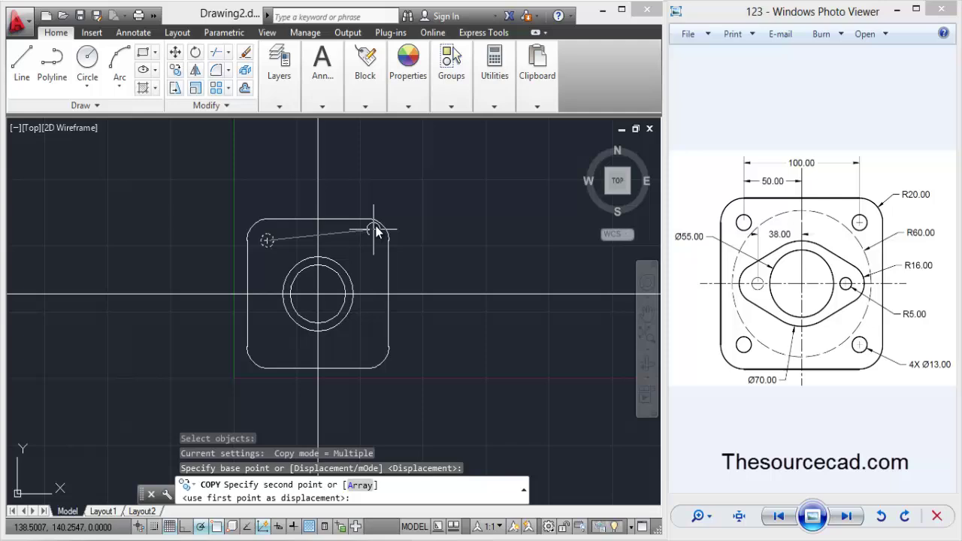
pyautogui.click(368, 241)
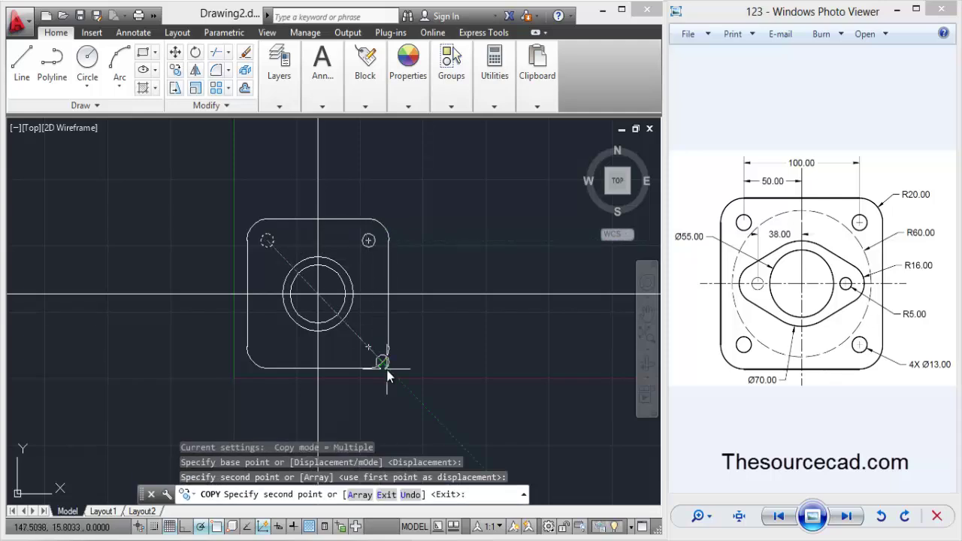
pyautogui.click(369, 348)
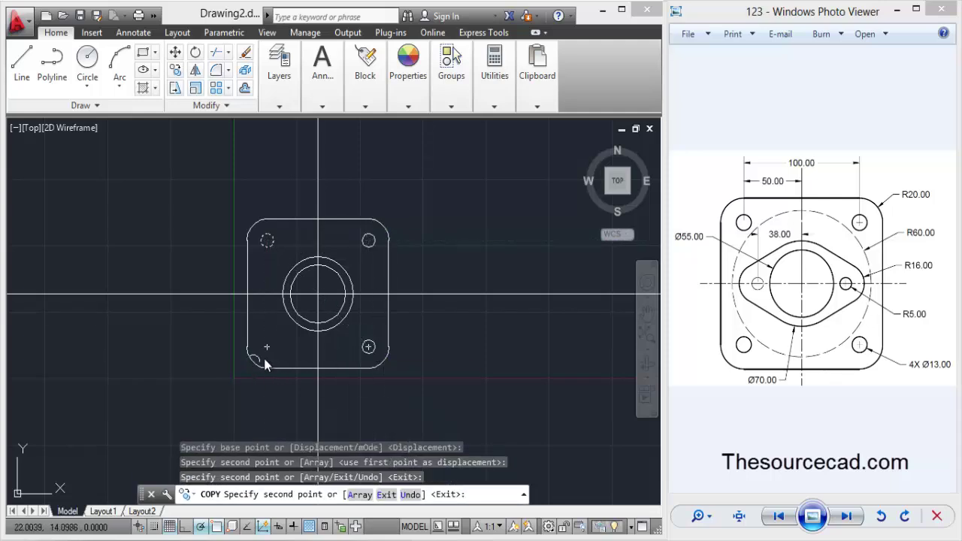
pyautogui.click(267, 347)
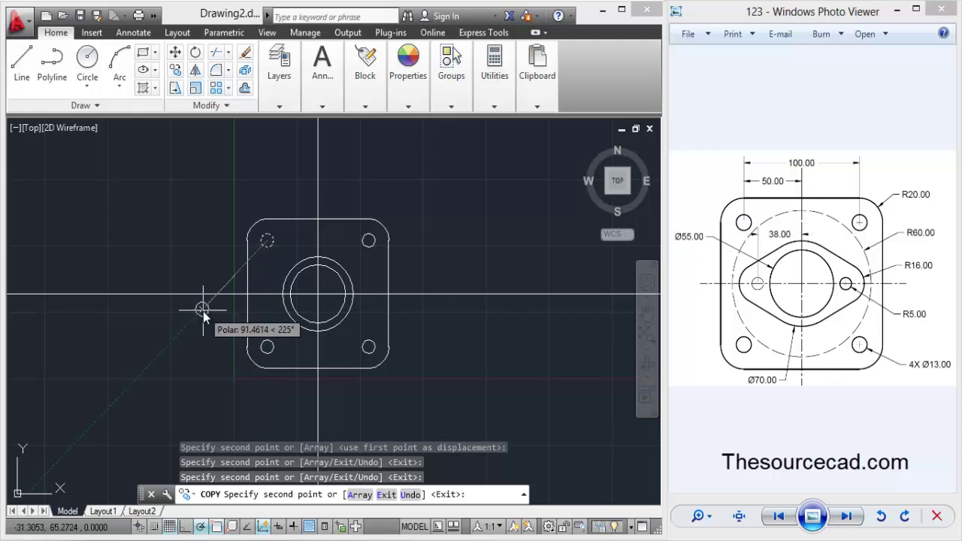
pyautogui.press('Return')
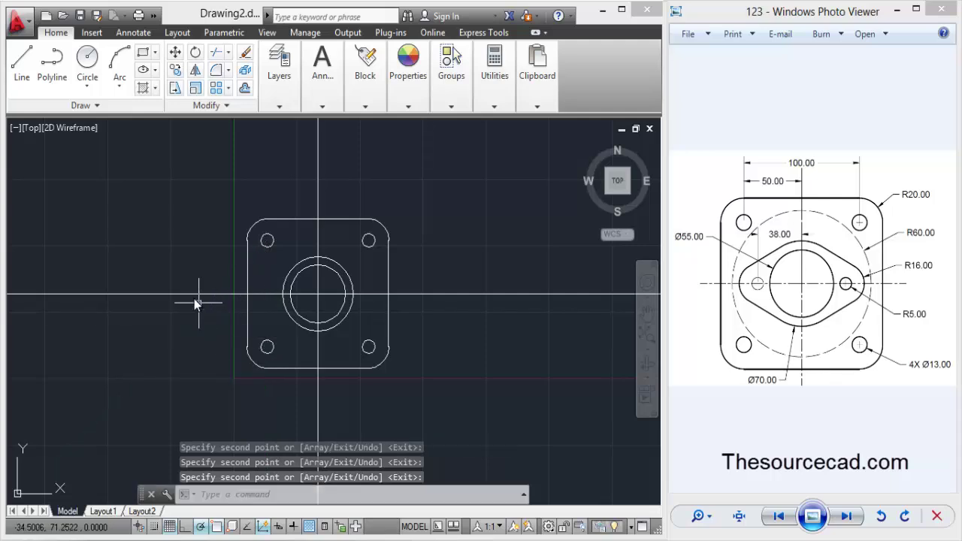
# Draw a horizontal line 38 long from the centre of the concentric circles towards the plate's right edge.
pyautogui.click(21, 60)
pyautogui.scroll(2, 315, 296)
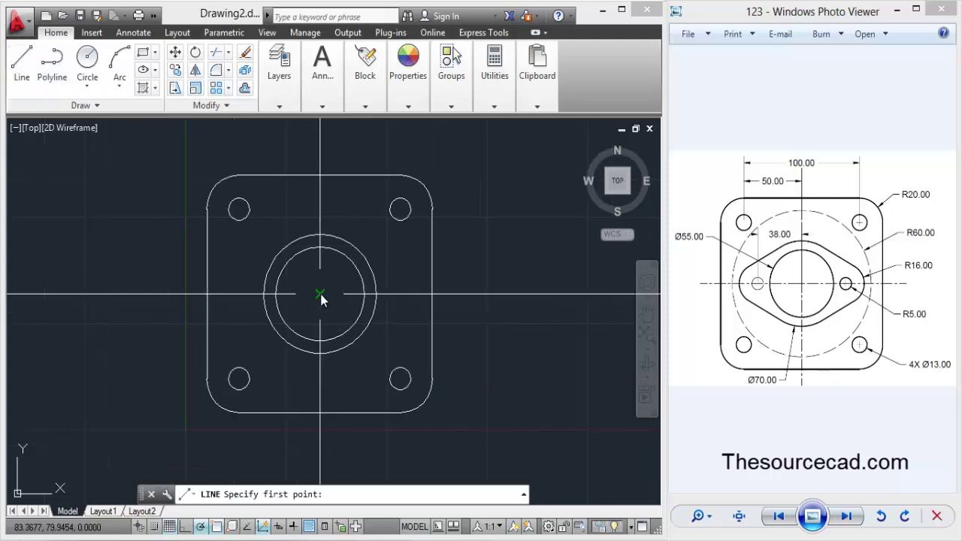
pyautogui.click(321, 294)
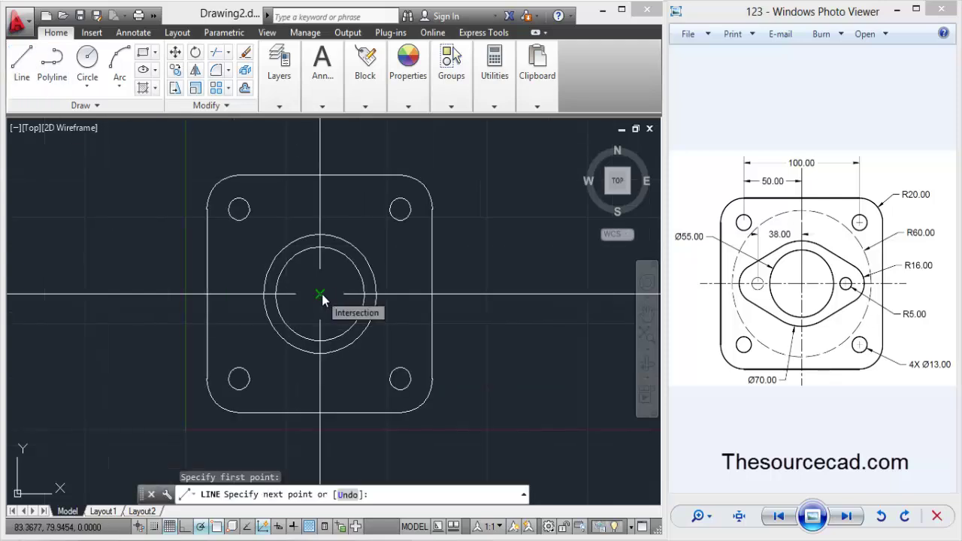
pyautogui.write('38')
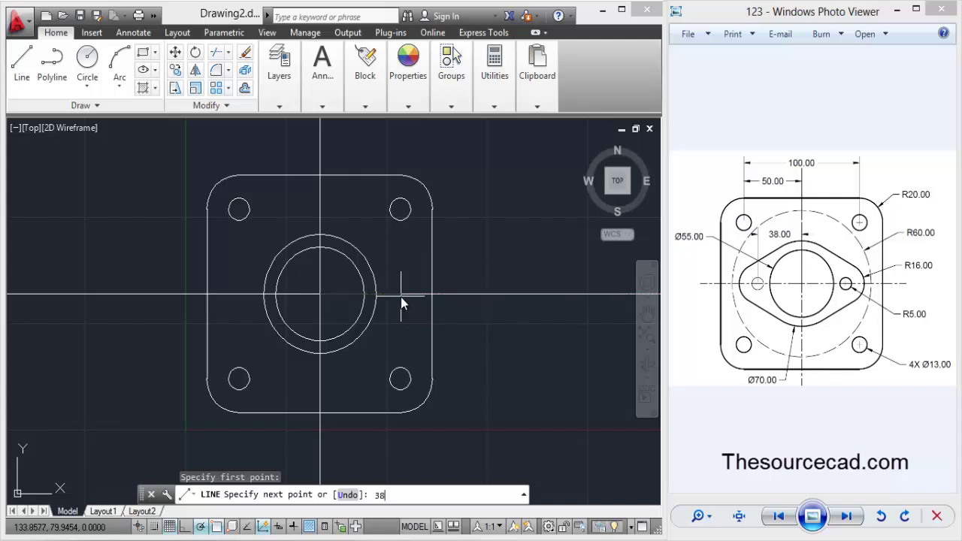
pyautogui.press('Return')
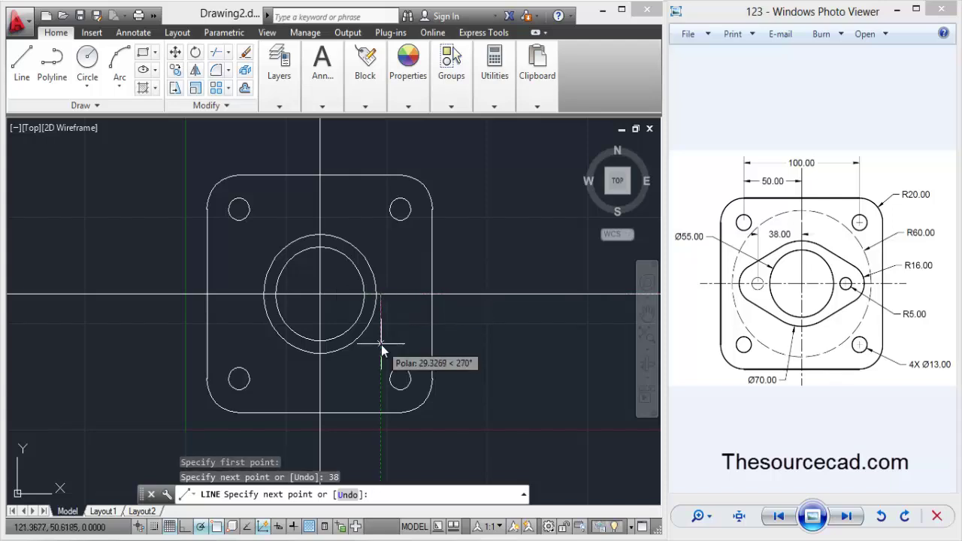
pyautogui.press('Return')
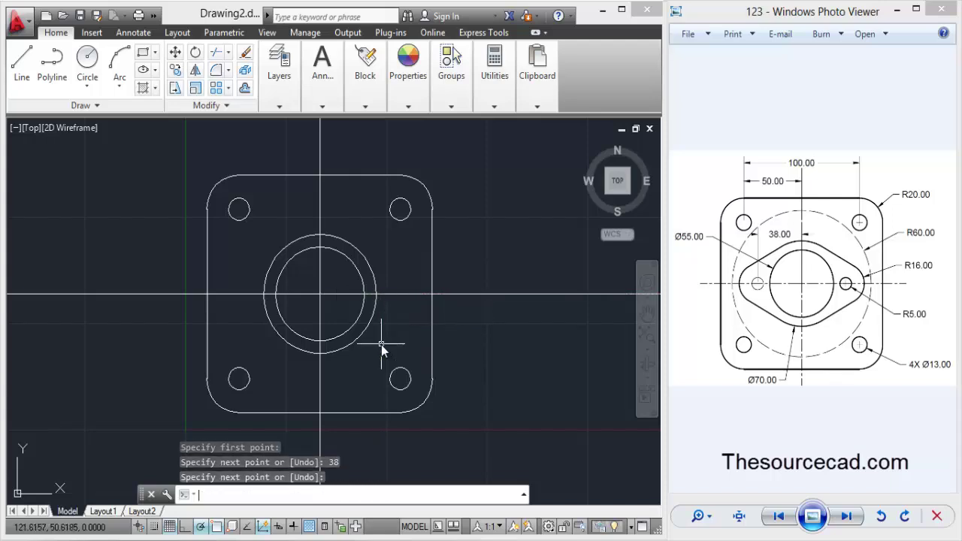
# Draw a circle of radius 5 centred on the outer endpoint of the 38 line.
pyautogui.click(86, 62)
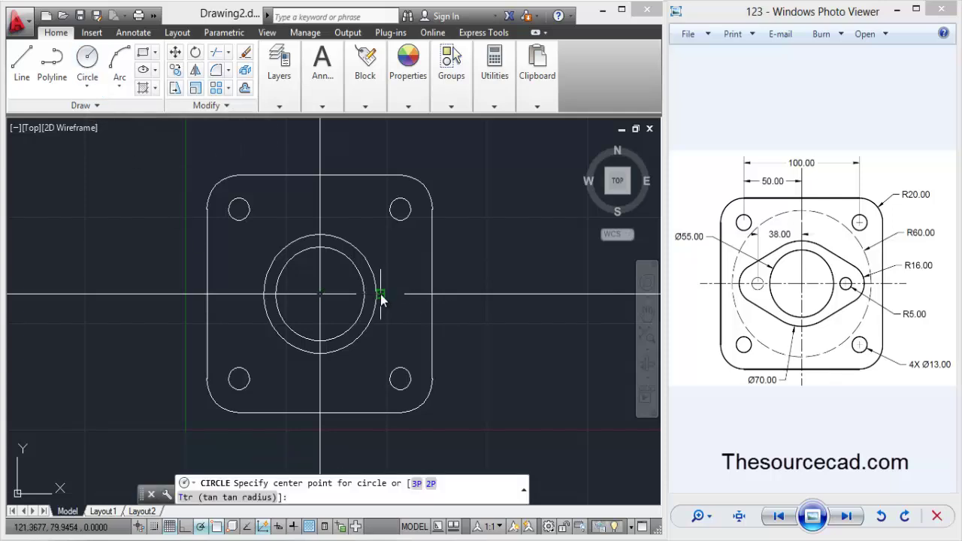
pyautogui.scroll(5, 381, 293)
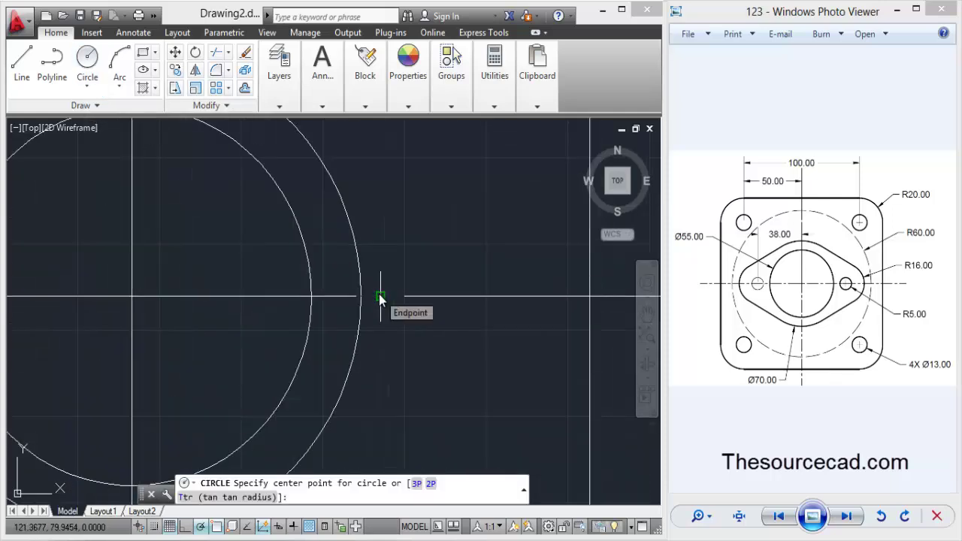
pyautogui.click(380, 297)
pyautogui.write('5')
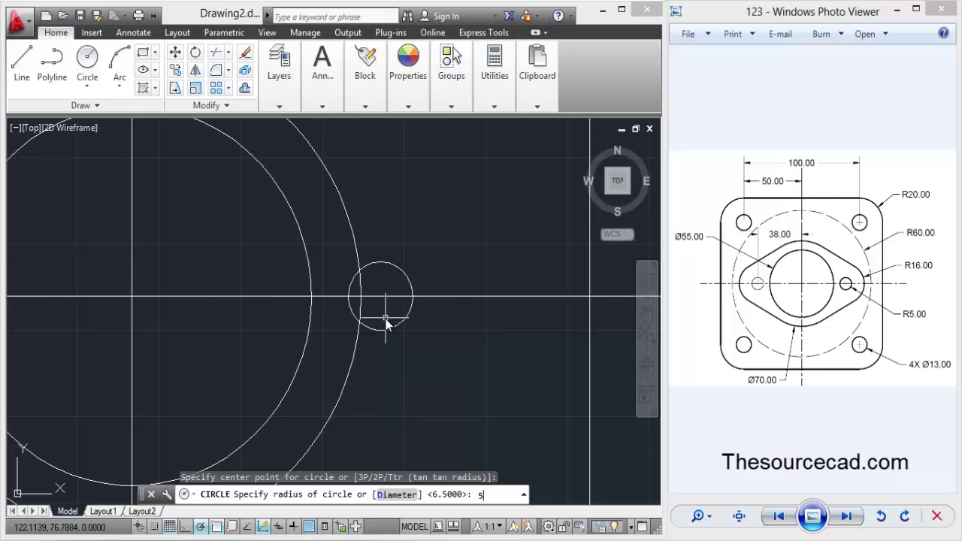
pyautogui.press('Return')
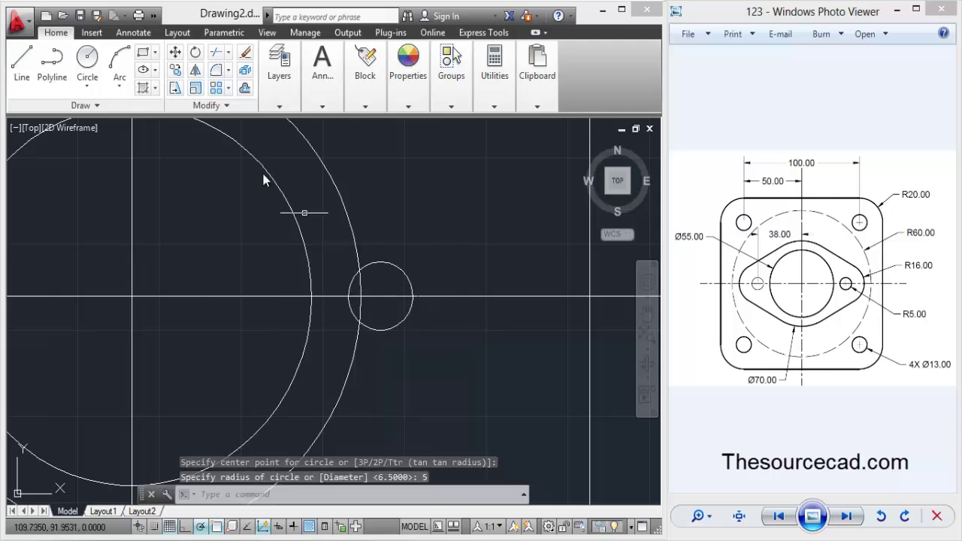
# Draw a concentric circle of radius 16 around the small radius 5 circle.
pyautogui.click(87, 60)
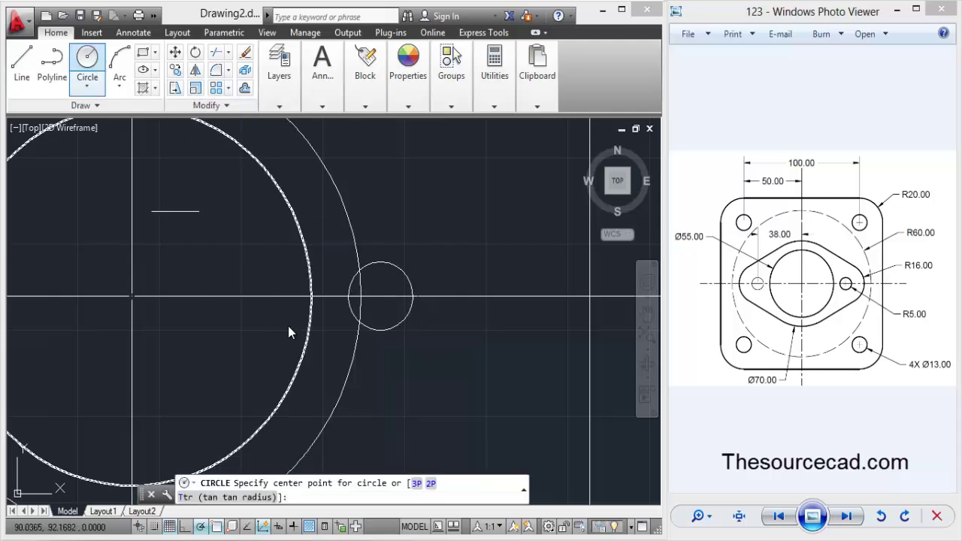
pyautogui.click(381, 297)
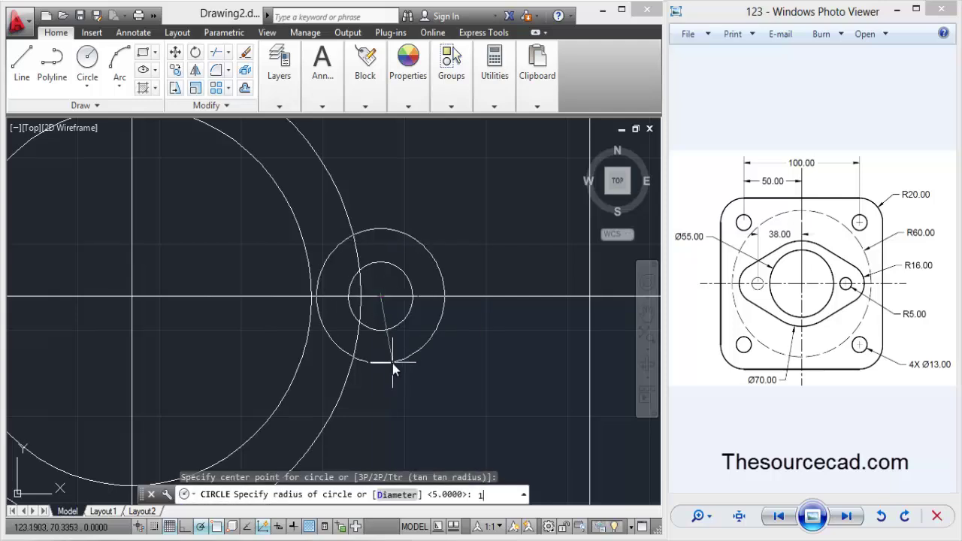
pyautogui.write('16')
pyautogui.press('Return')
# Draw a line tangent to the upper sides of the diameter 70 circle and the radius 16 circle.
pyautogui.scroll(-4, 421, 346)
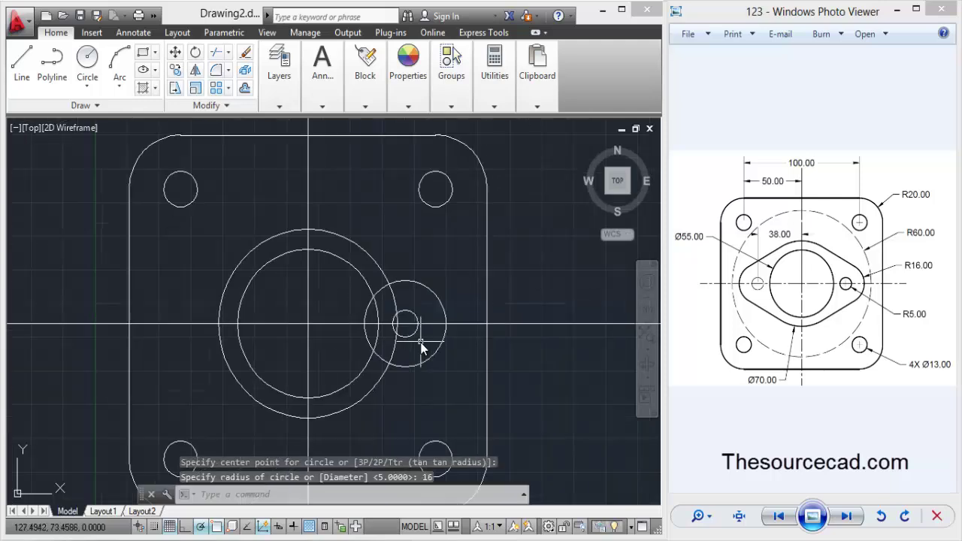
pyautogui.moveTo(387, 337); pyautogui.dragTo(344, 333, button='middle')
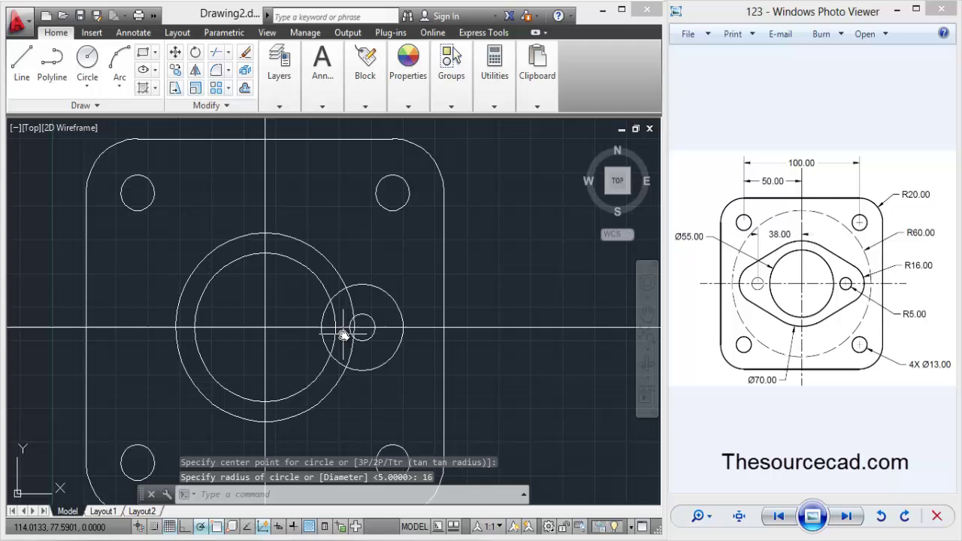
pyautogui.click(23, 62)
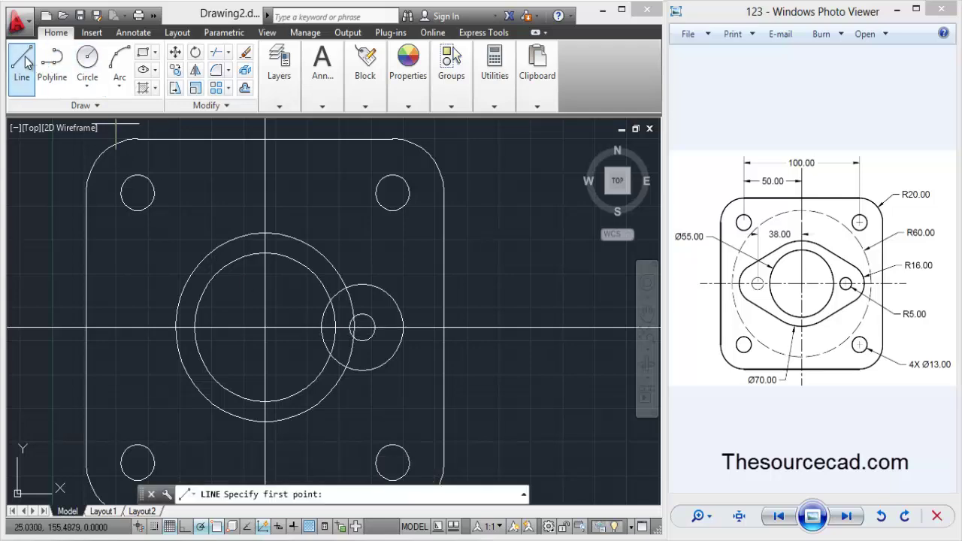
pyautogui.keyDown('shift'); pyautogui.rightClick(189, 275); pyautogui.keyUp('shift')
pyautogui.click(234, 404)
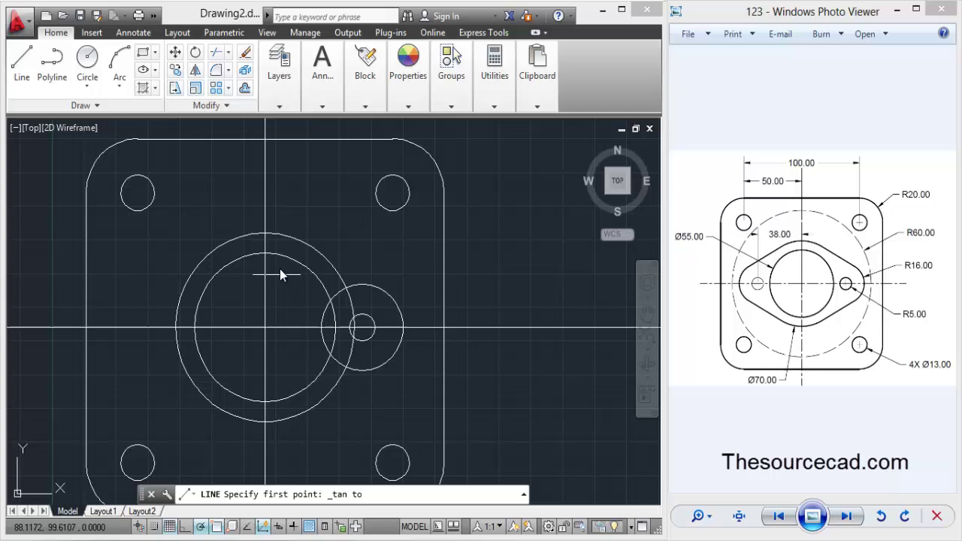
pyautogui.click(302, 259)
pyautogui.keyDown('shift'); pyautogui.rightClick(302, 259); pyautogui.keyUp('shift')
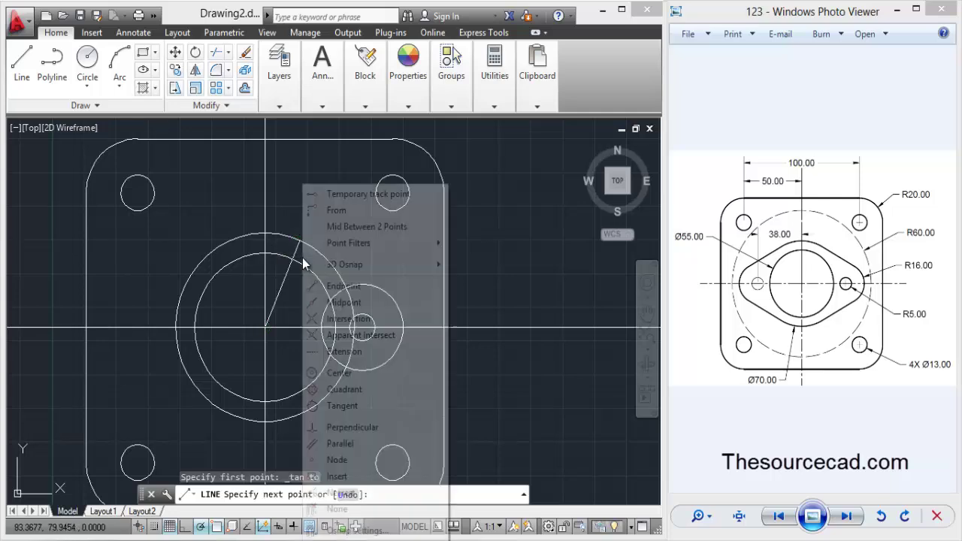
pyautogui.click(335, 400)
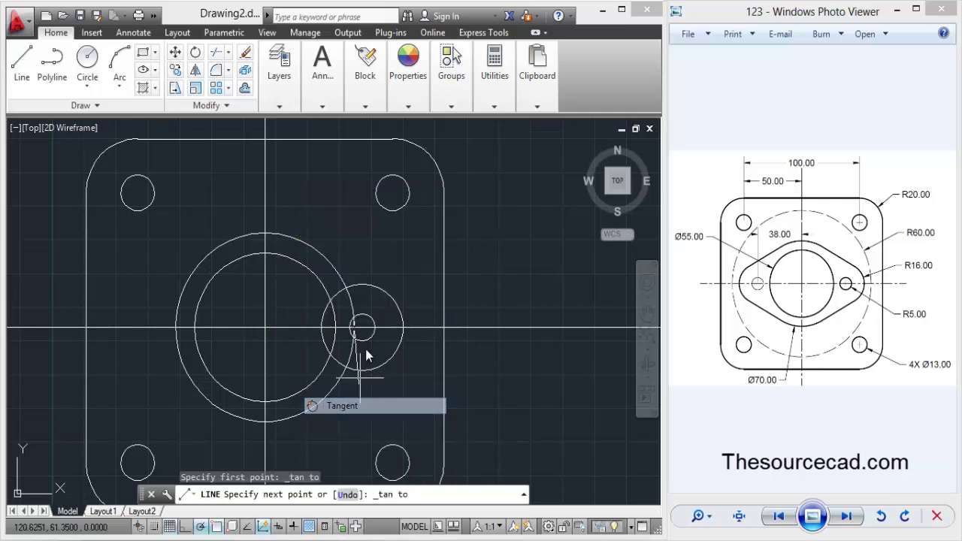
pyautogui.click(395, 307)
pyautogui.press('Return')
# Draw a second line tangent to the lower sides of the diameter 70 circle and the radius 16 circle.
pyautogui.press('Return')
pyautogui.keyDown('shift'); pyautogui.rightClick(413, 285); pyautogui.keyUp('shift')
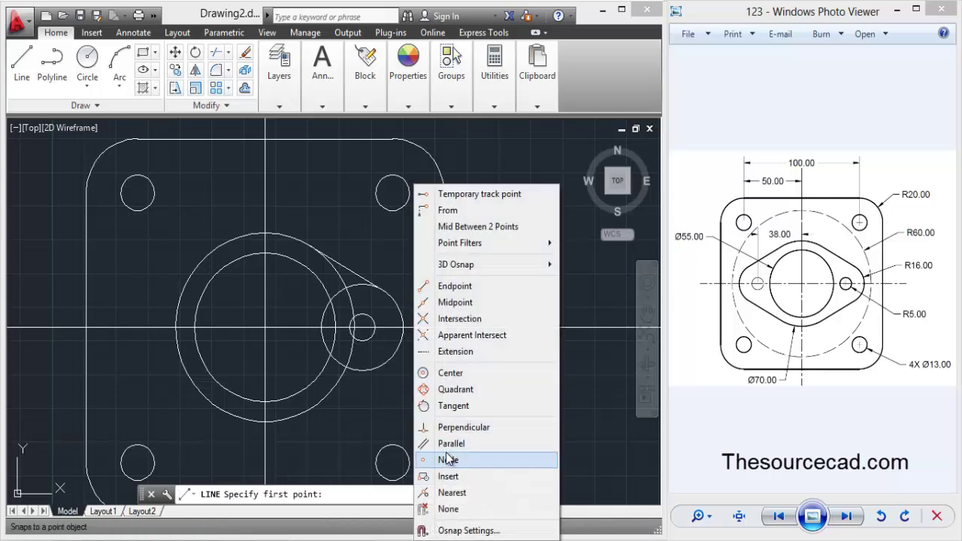
pyautogui.click(460, 402)
pyautogui.click(306, 414)
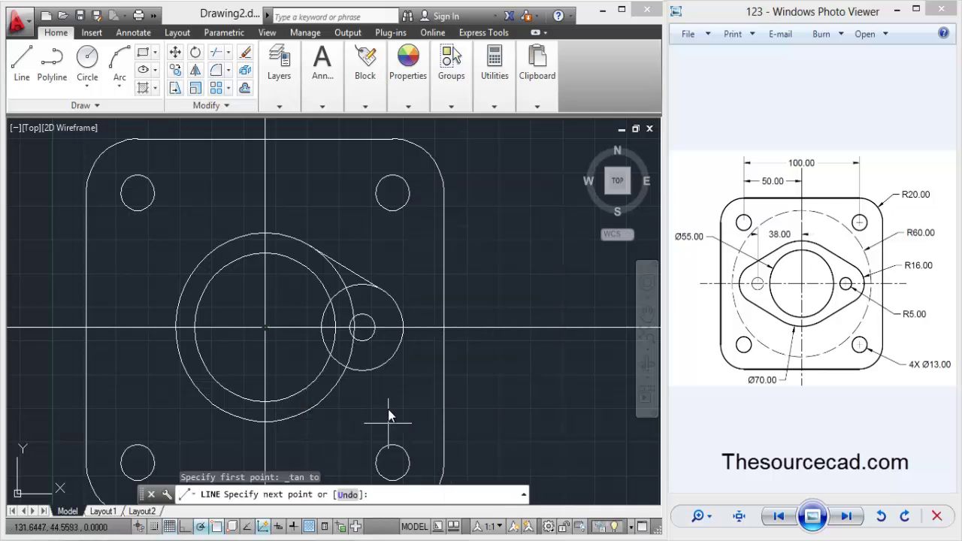
pyautogui.keyDown('shift'); pyautogui.rightClick(389, 396); pyautogui.keyUp('shift')
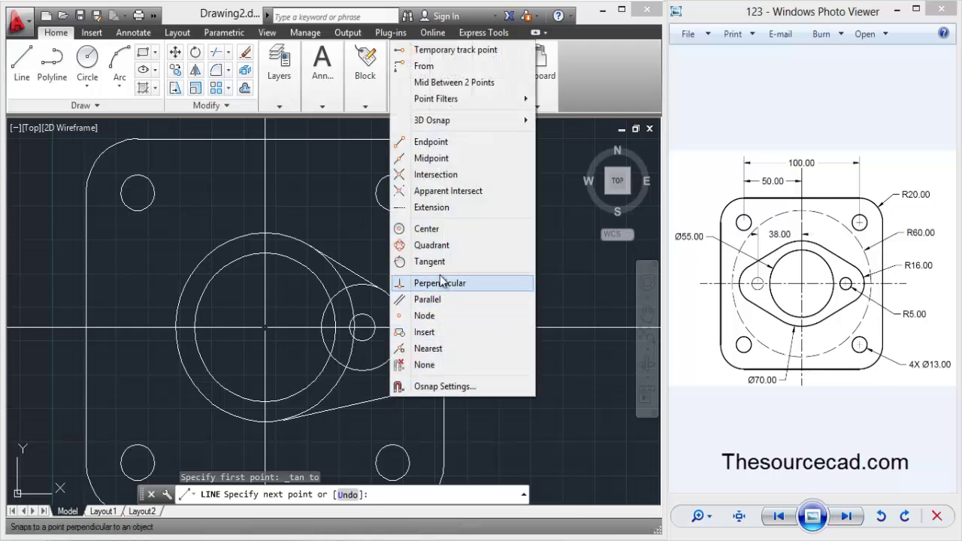
pyautogui.click(428, 318)
pyautogui.click(381, 364)
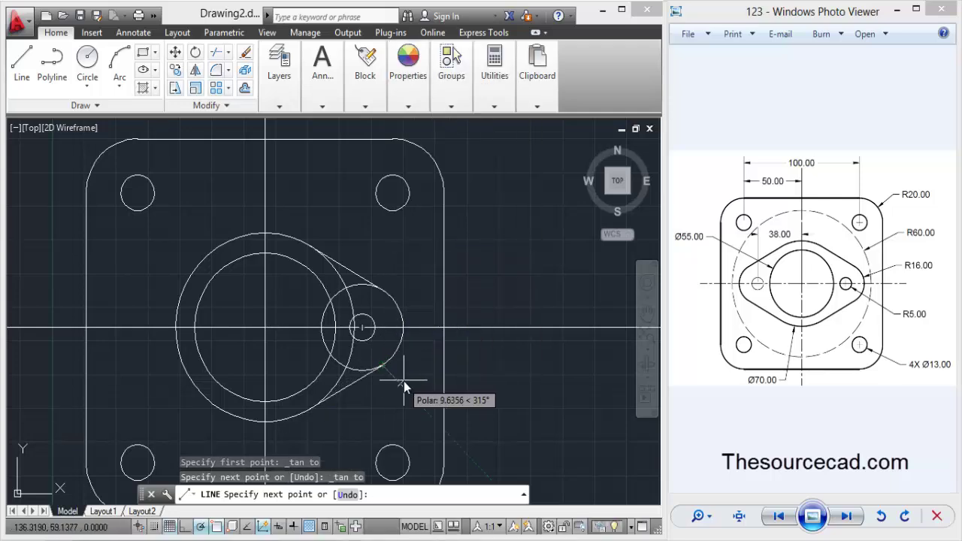
pyautogui.press('Return')
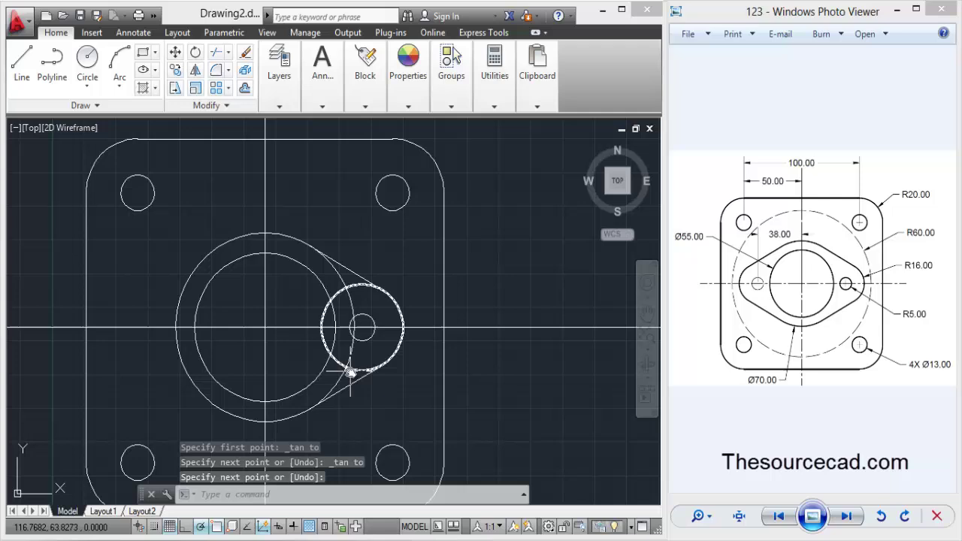
# Trim the diameter 70 and radius 16 circles inside the two tangent lines, using all objects as cutting edges.
pyautogui.moveTo(350, 369); pyautogui.dragTo(417, 348, button='middle')
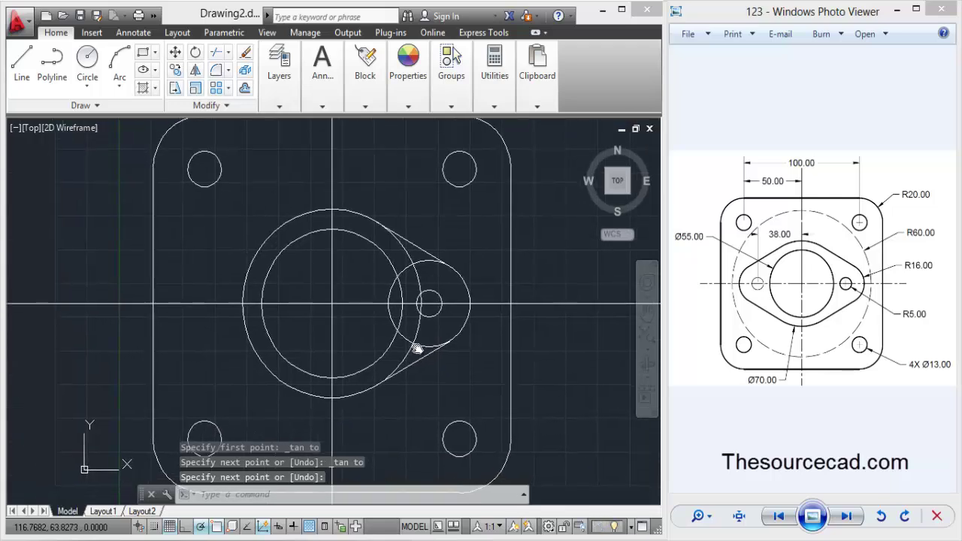
pyautogui.click(216, 52)
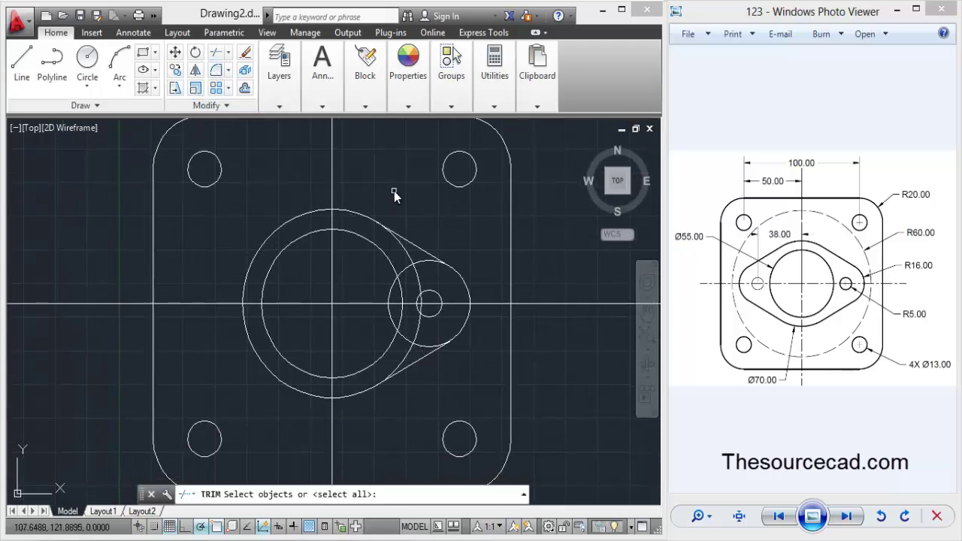
pyautogui.press('Return')
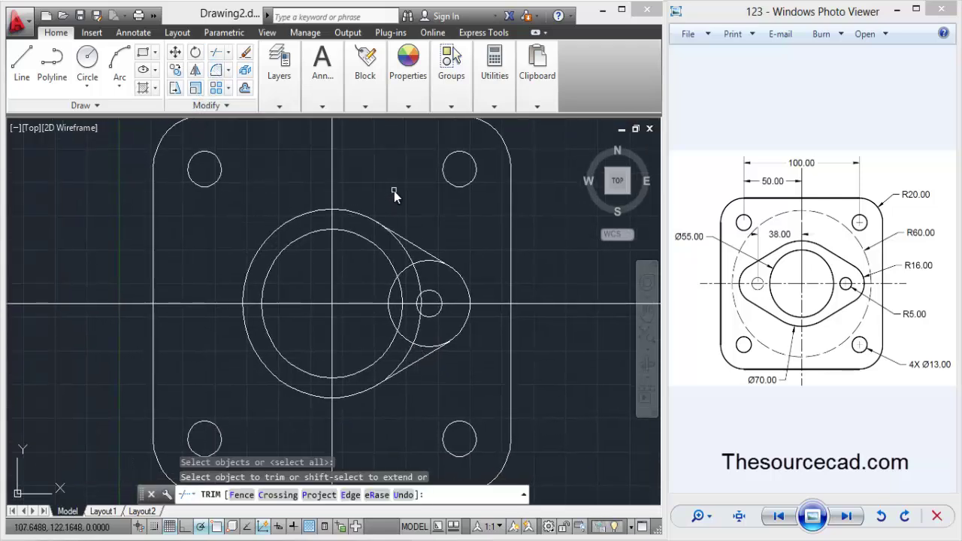
pyautogui.click(403, 249)
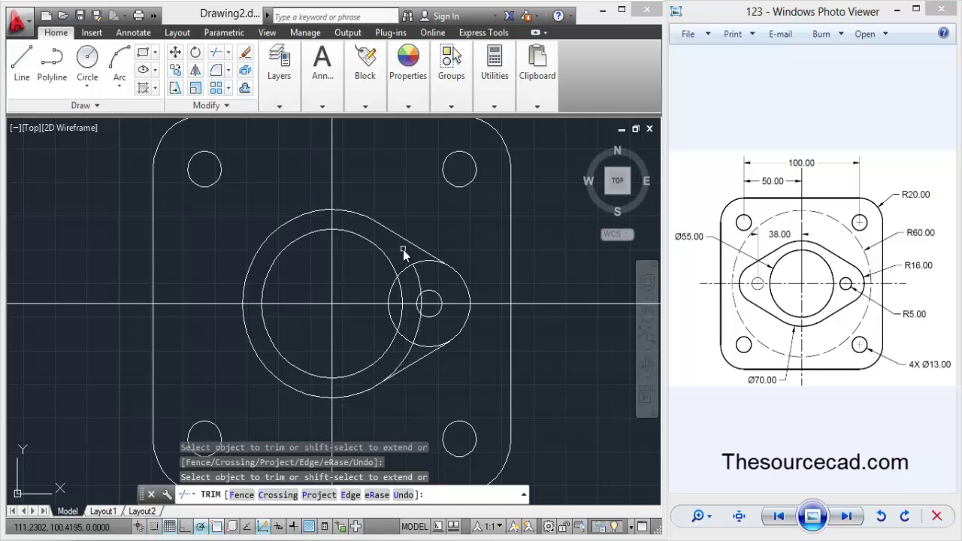
pyautogui.click(410, 359)
pyautogui.rightClick(404, 166)
pyautogui.click(425, 175)
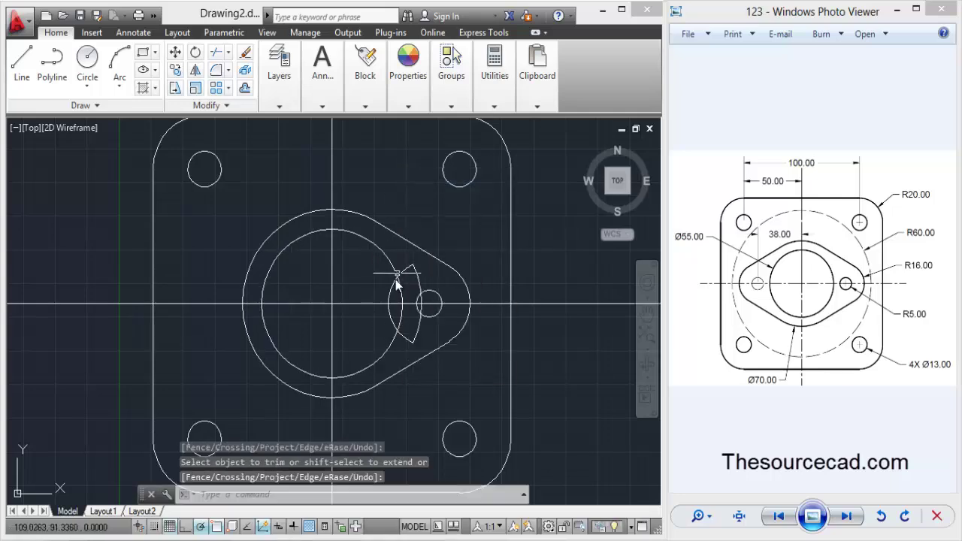
# Erase the two leftover arcs of the diameter 70 and radius 16 circles inside the lobe.
pyautogui.click(402, 272)
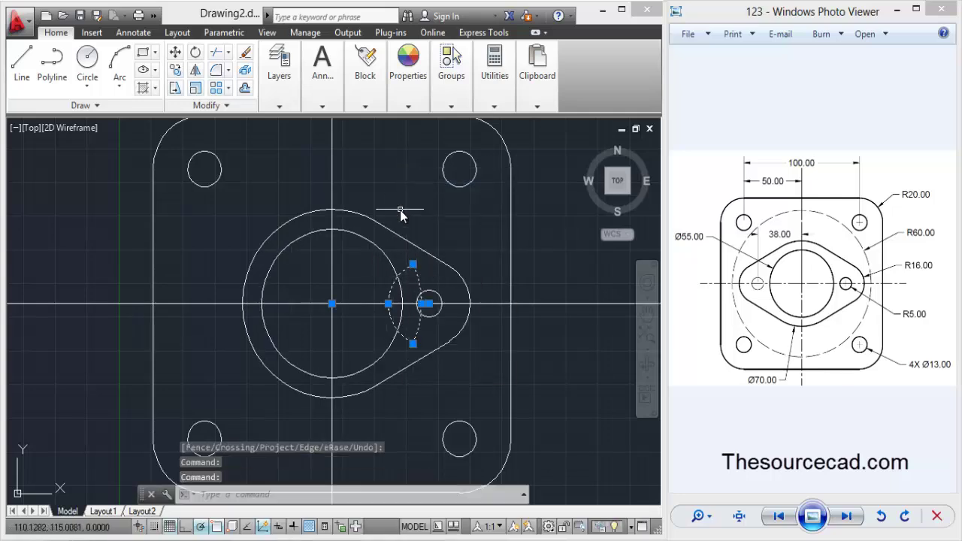
pyautogui.rightClick(400, 210)
pyautogui.click(419, 291)
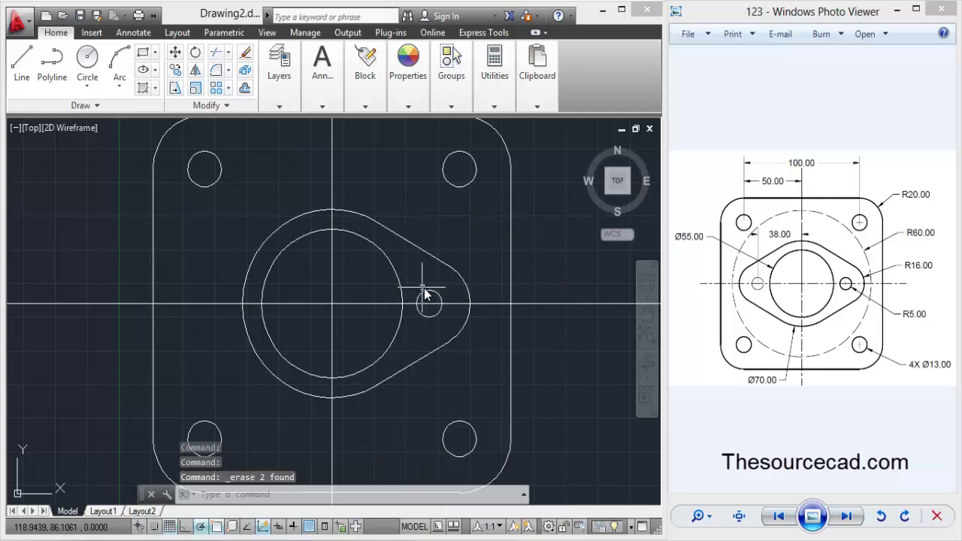
# Mirror the right lobe's tangent lines, end arc and small hole about the vertical centreline, keeping the source objects.
pyautogui.click(323, 190)
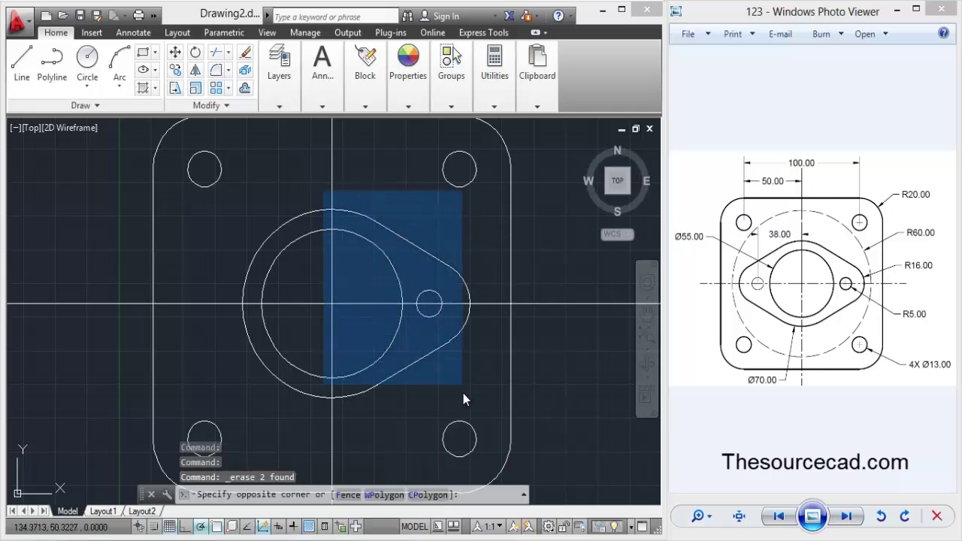
pyautogui.click(481, 408)
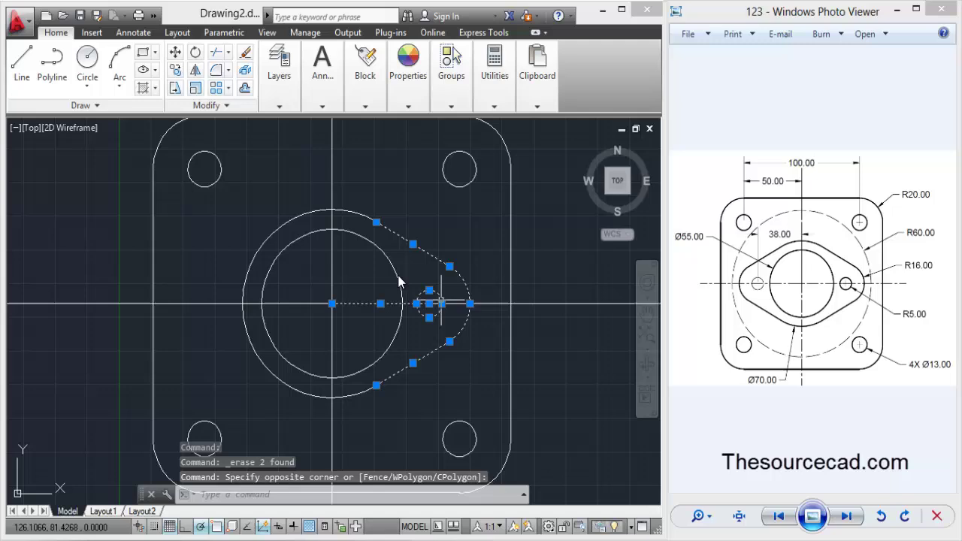
pyautogui.click(195, 70)
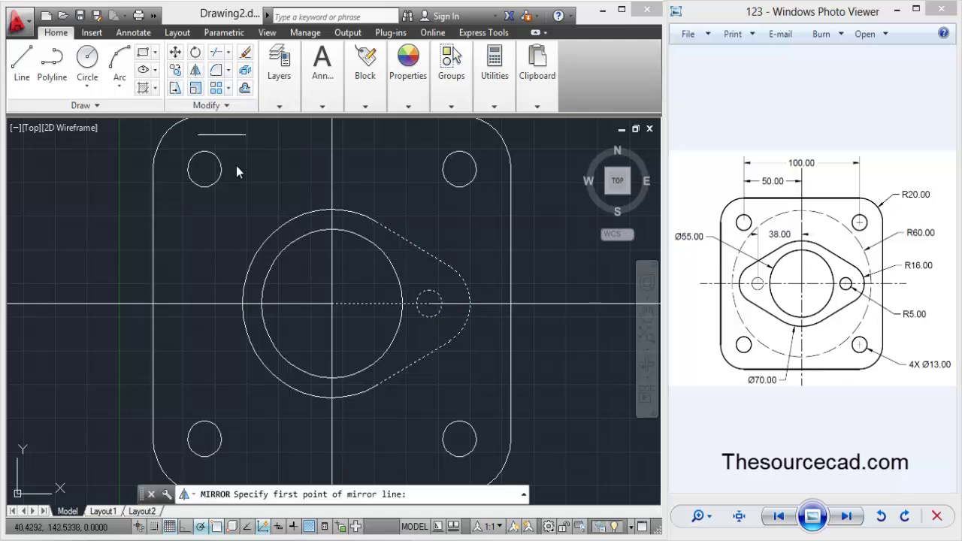
pyautogui.click(332, 303)
pyautogui.click(334, 267)
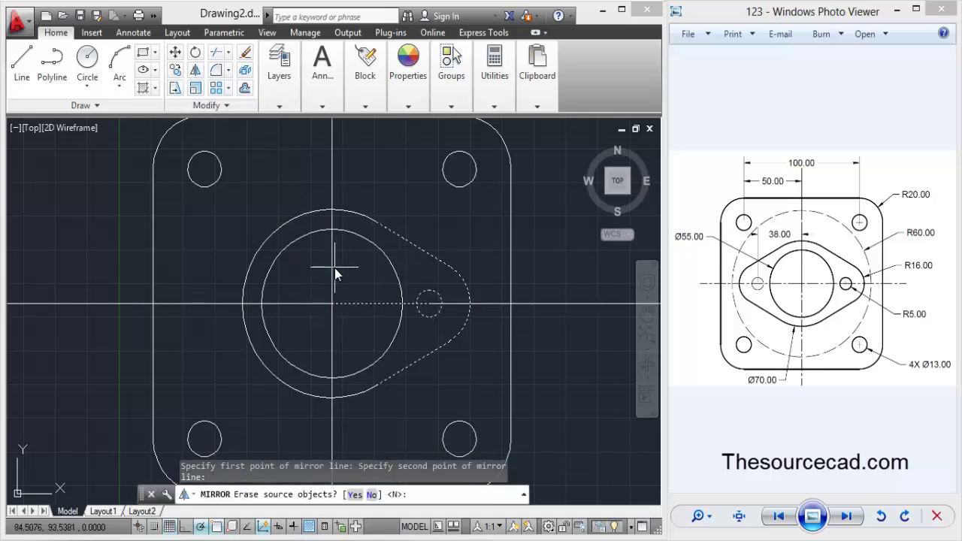
pyautogui.press('Return')
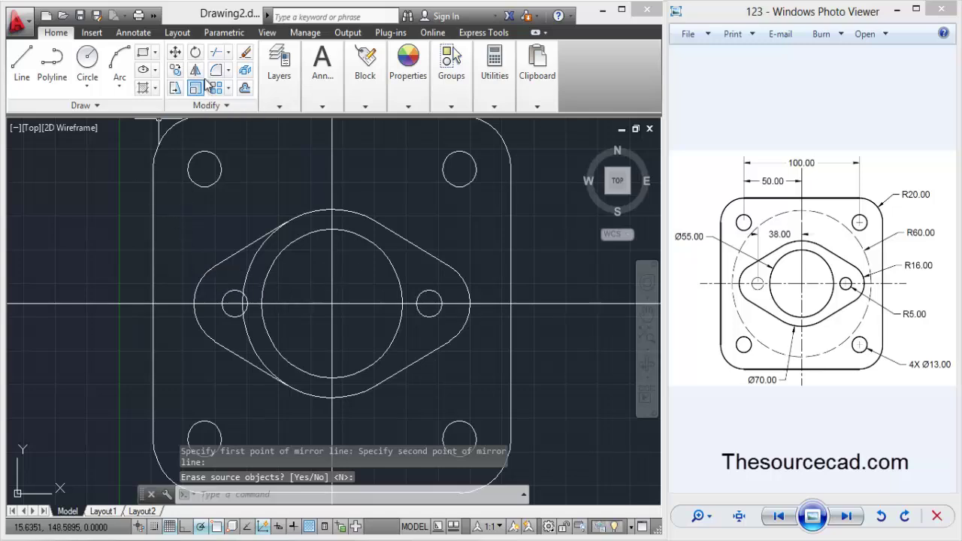
# Trim the diameter 70 arc inside the left lobe, using all objects as cutting edges.
pyautogui.click(217, 52)
pyautogui.press('Return')
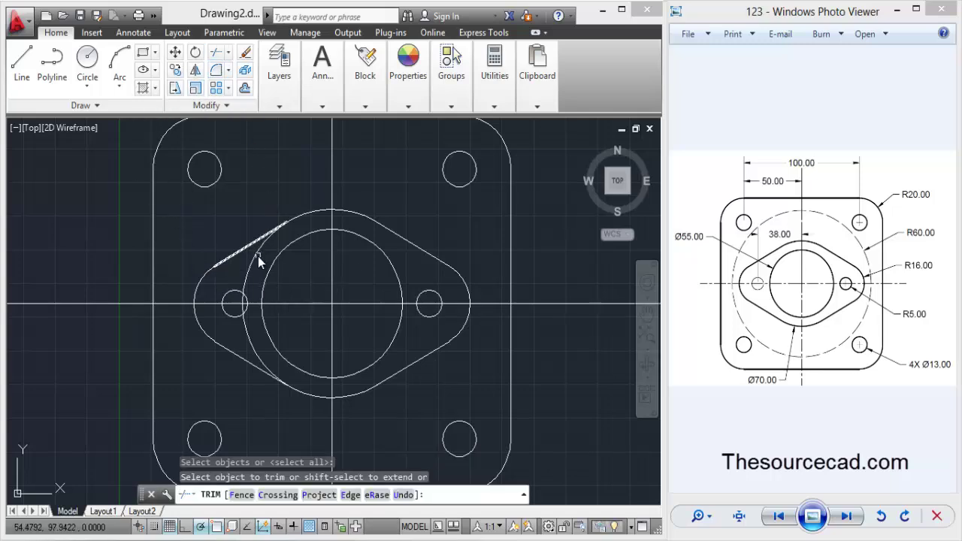
pyautogui.click(257, 262)
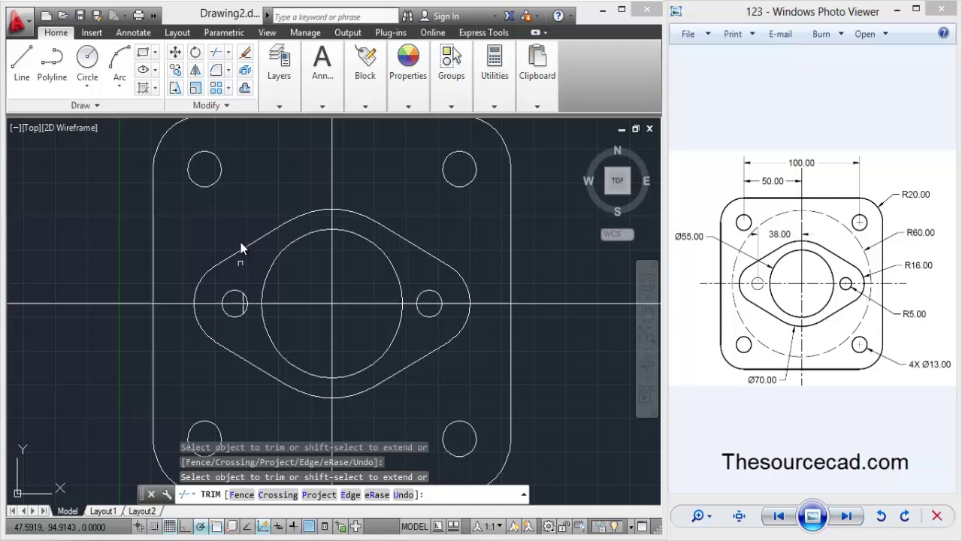
pyautogui.rightClick(241, 212)
pyautogui.click(250, 218)
# Erase the leftover piece of the diameter 70 arc inside the left lobe's small hole.
pyautogui.scroll(5, 241, 297)
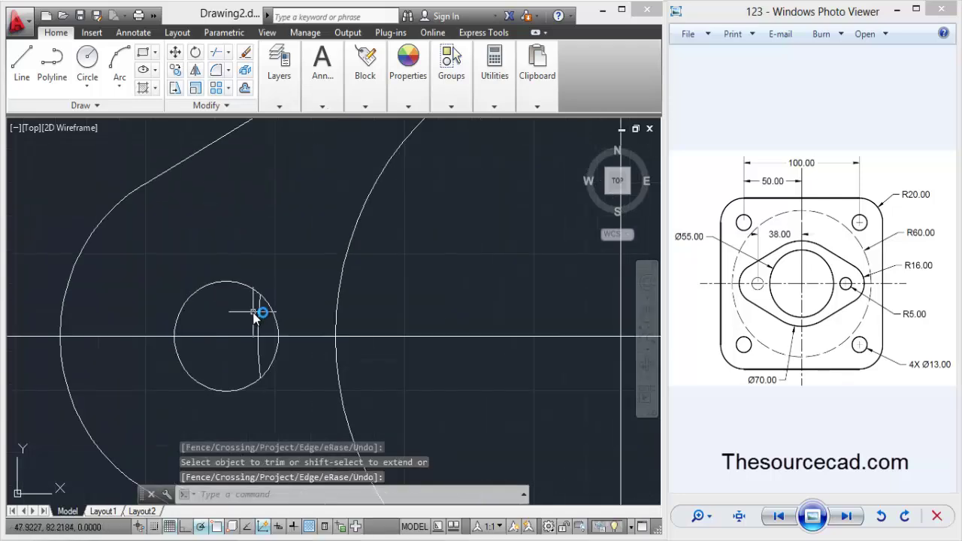
pyautogui.click(260, 309)
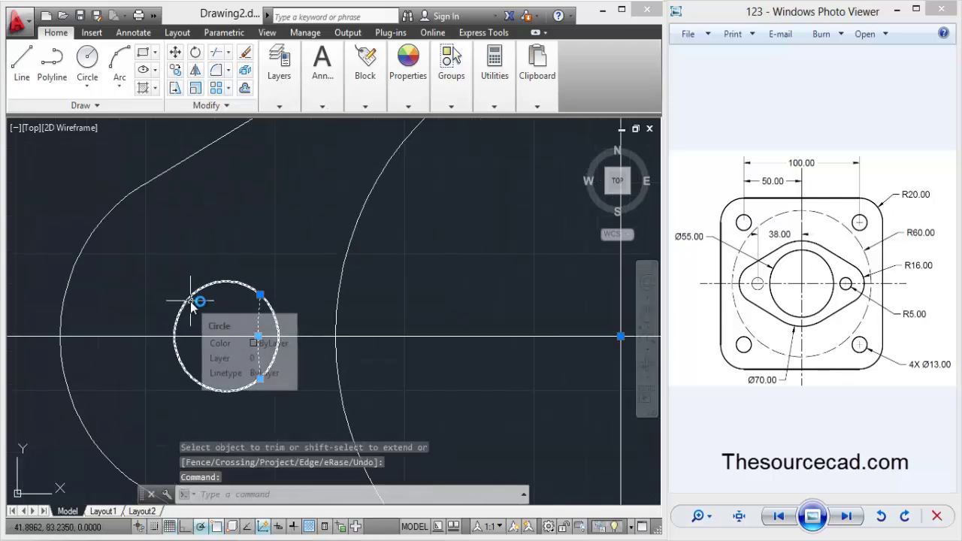
pyautogui.press('Delete')
# Draw a radius 60 circle centred on the intersection of the two construction lines.
pyautogui.scroll(-5, 401, 273)
pyautogui.scroll(-2, 477, 299)
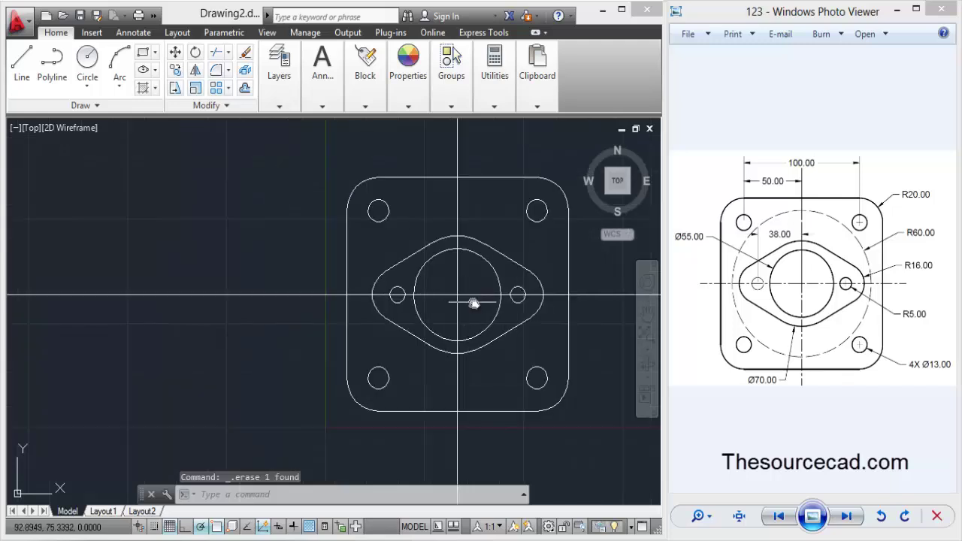
pyautogui.moveTo(473, 301); pyautogui.dragTo(360, 305, button='middle')
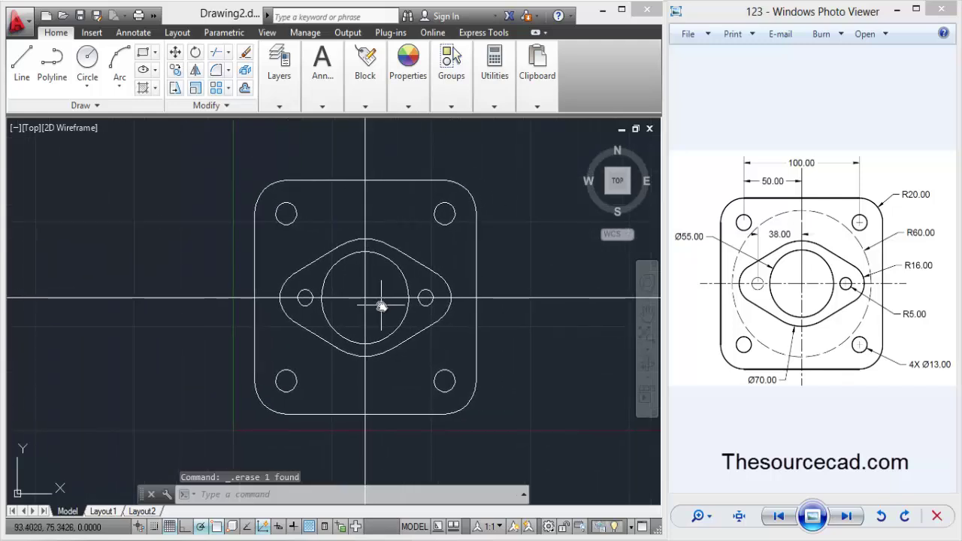
pyautogui.click(88, 60)
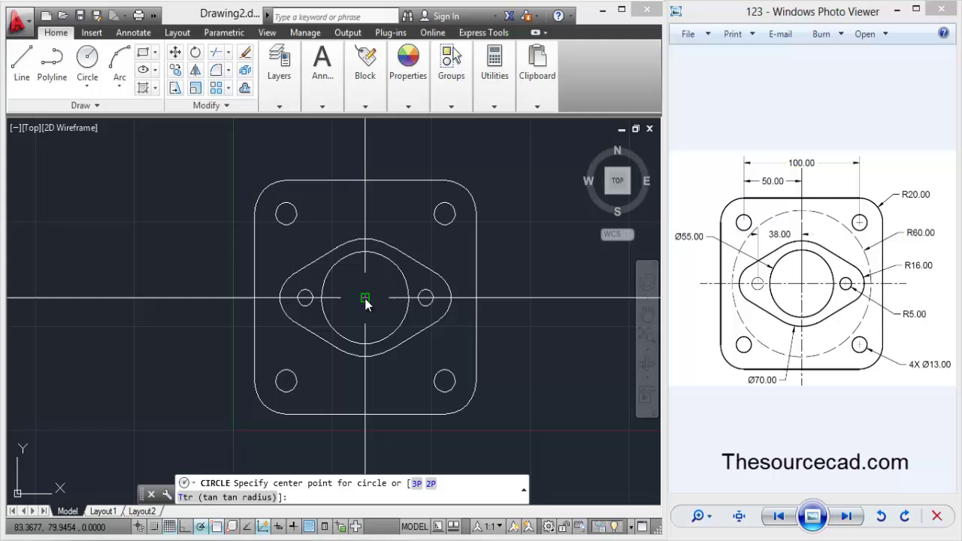
pyautogui.click(365, 298)
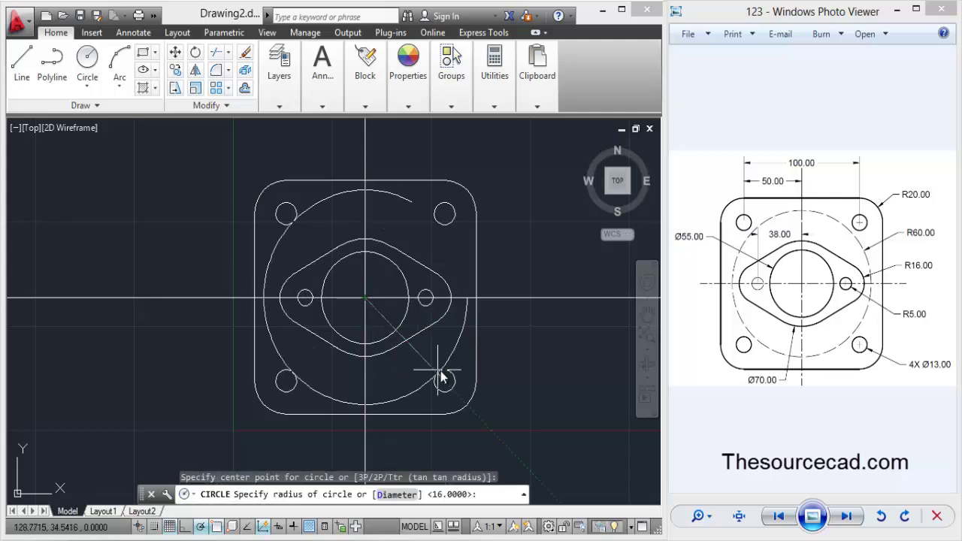
pyautogui.write('60')
pyautogui.press('Return')
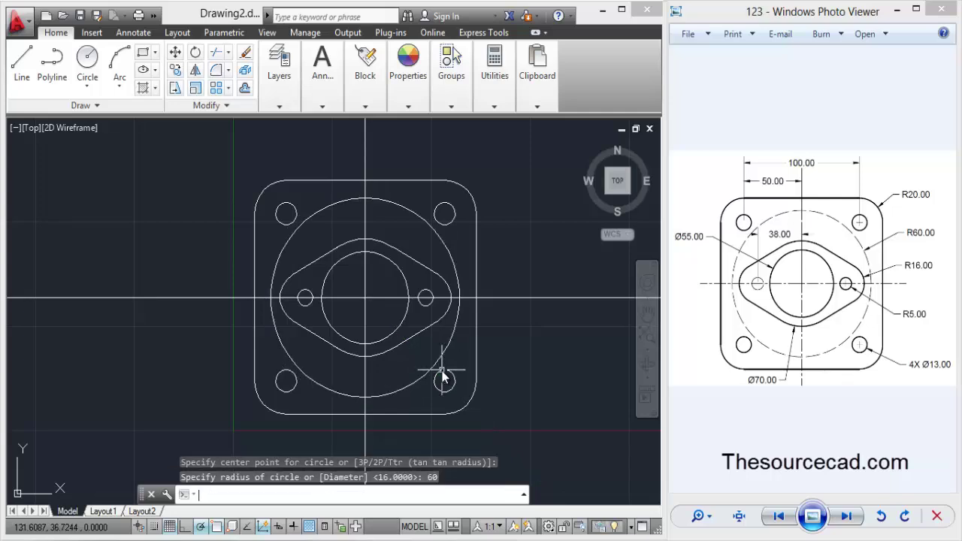
# Load the ACAD_ISO02W100 ISO dash linetype into the drawing.
pyautogui.click(414, 110)
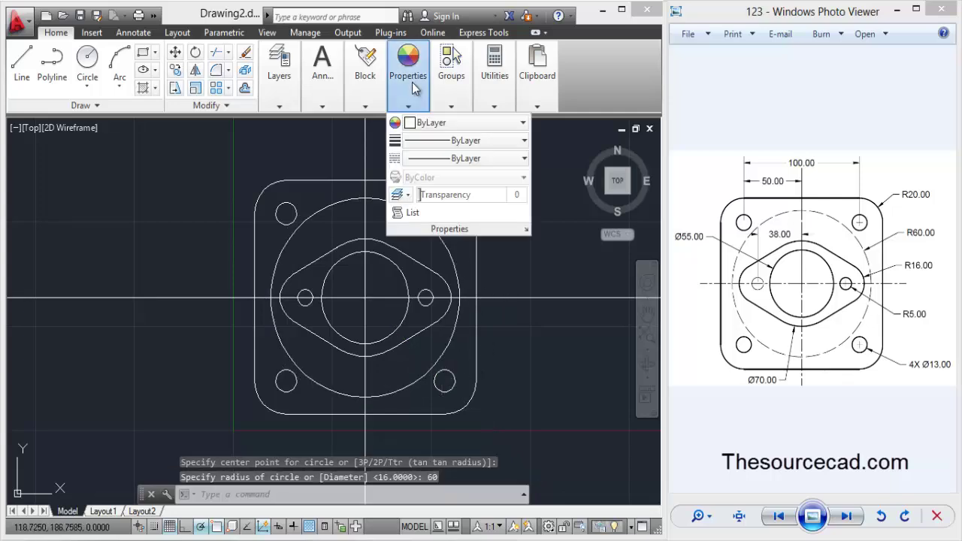
pyautogui.click(449, 159)
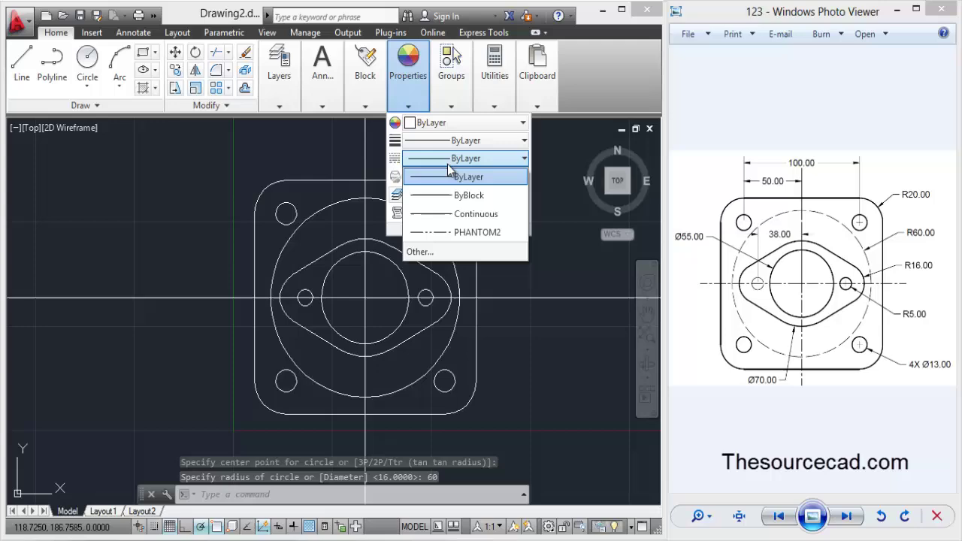
pyautogui.click(470, 253)
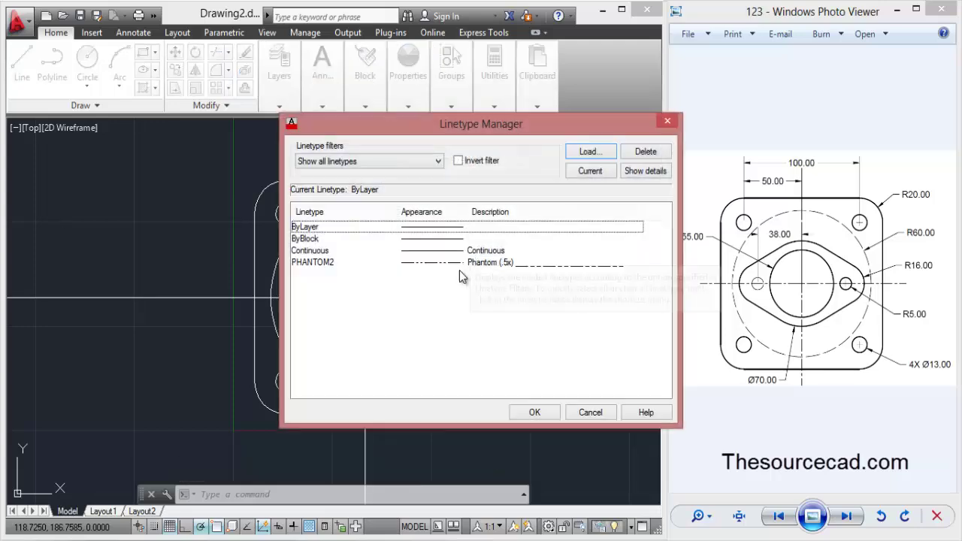
pyautogui.click(589, 153)
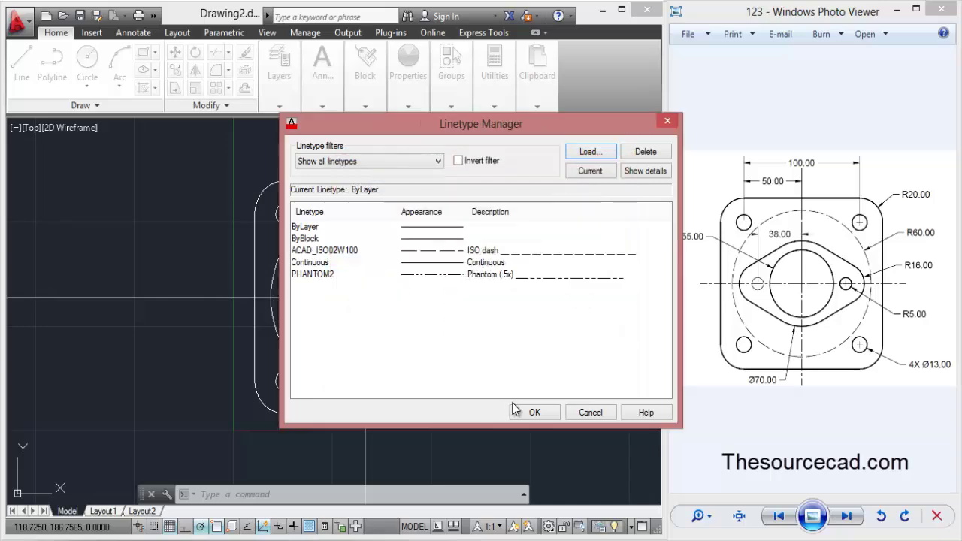
pyautogui.click(533, 413)
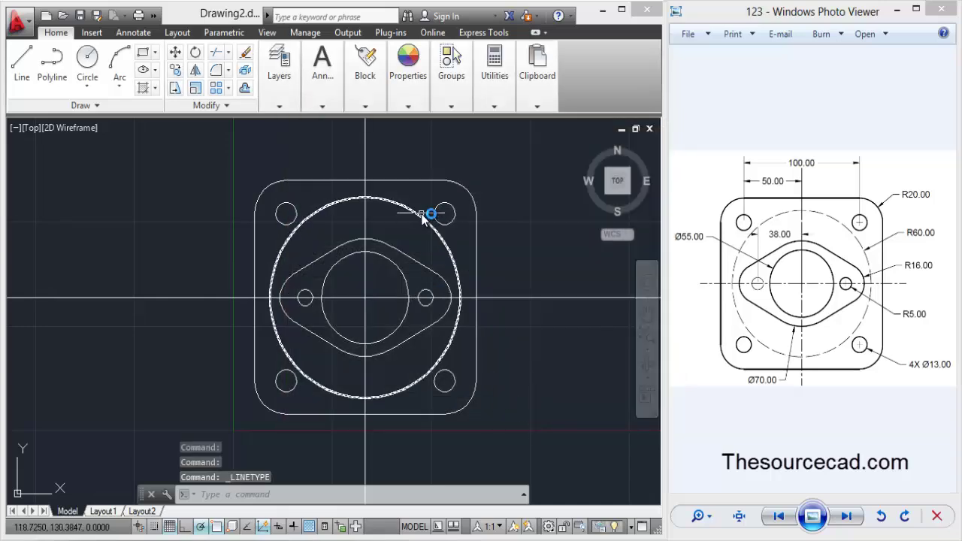
# Assign the ACAD_ISO02W100 linetype to the radius 60 circle and clear the selection.
pyautogui.click(421, 217)
pyautogui.click(408, 72)
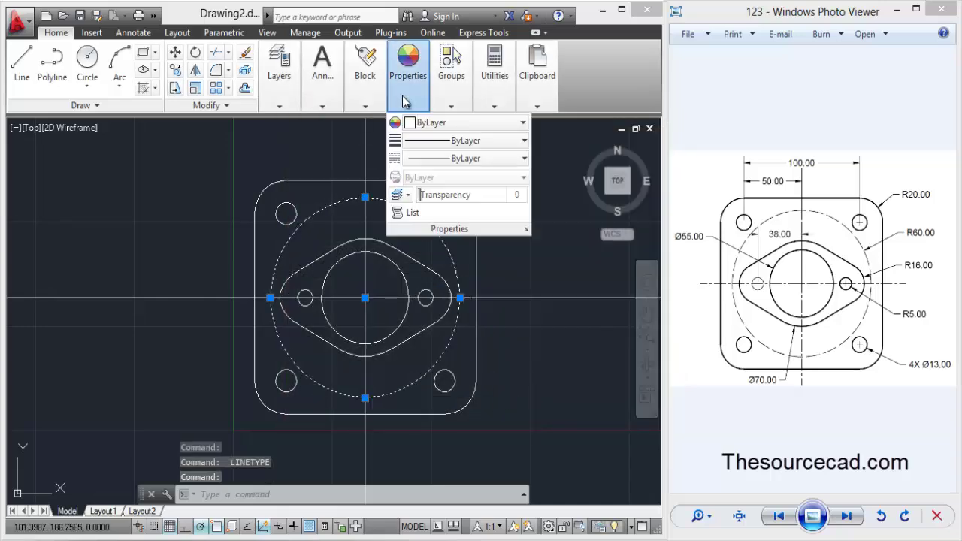
pyautogui.click(444, 158)
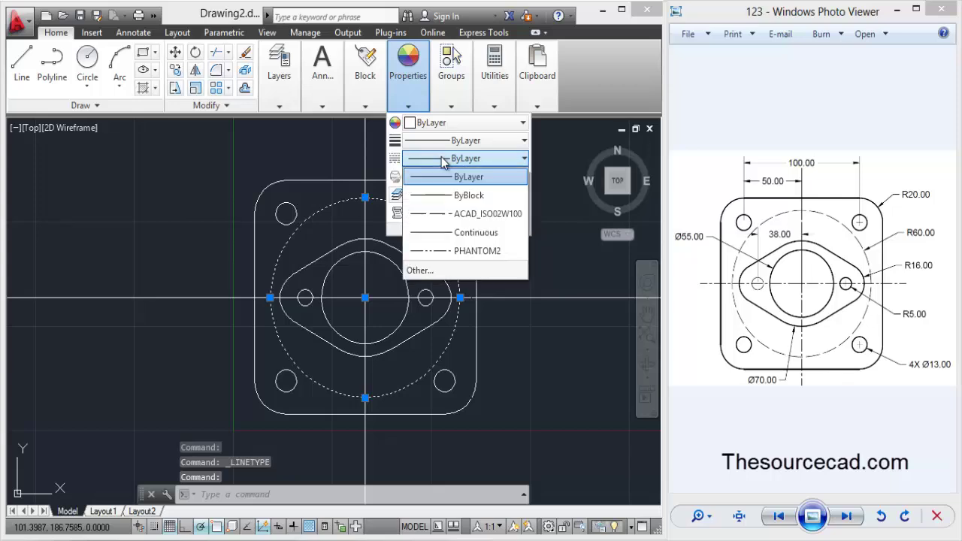
pyautogui.click(471, 216)
pyautogui.press('Escape')
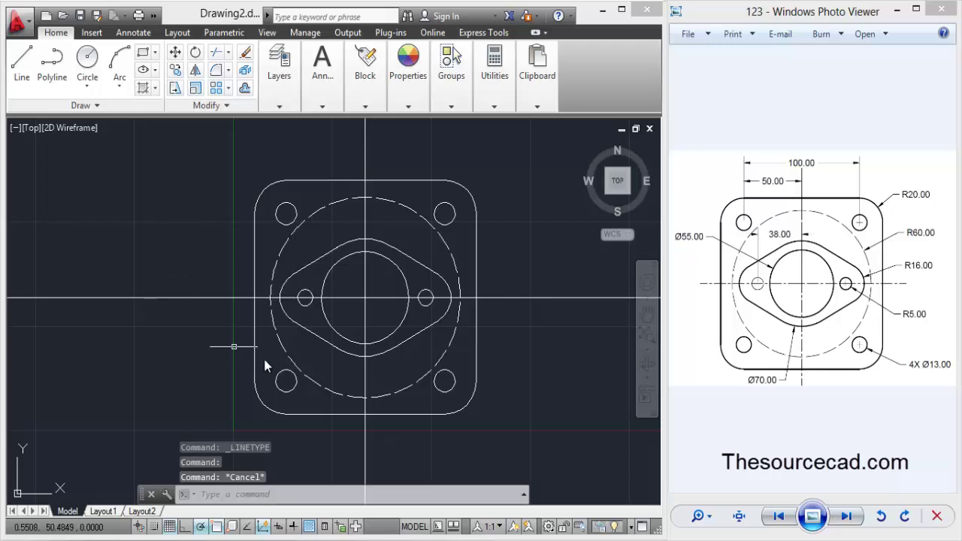
# Load the CENTER linetype from acad.lin into the drawing.
pyautogui.click(413, 82)
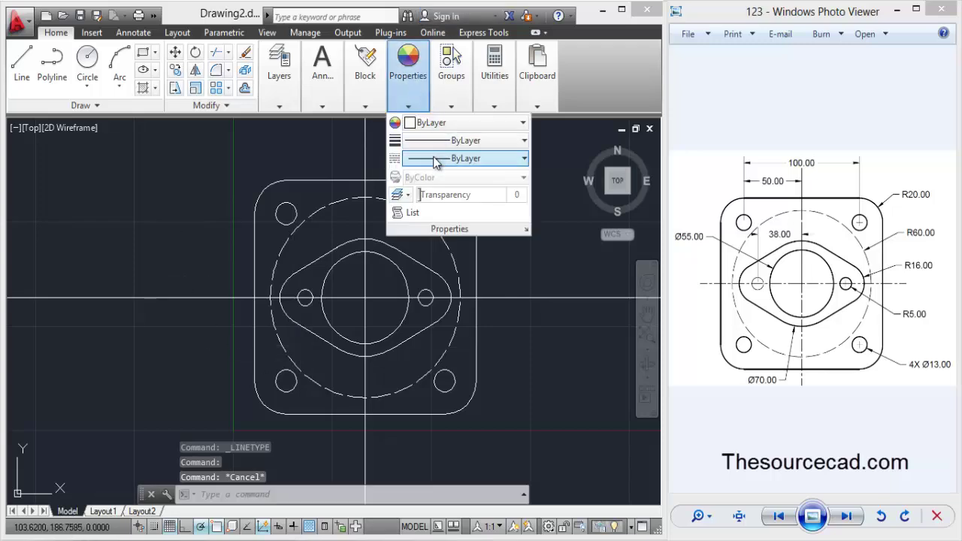
pyautogui.click(453, 158)
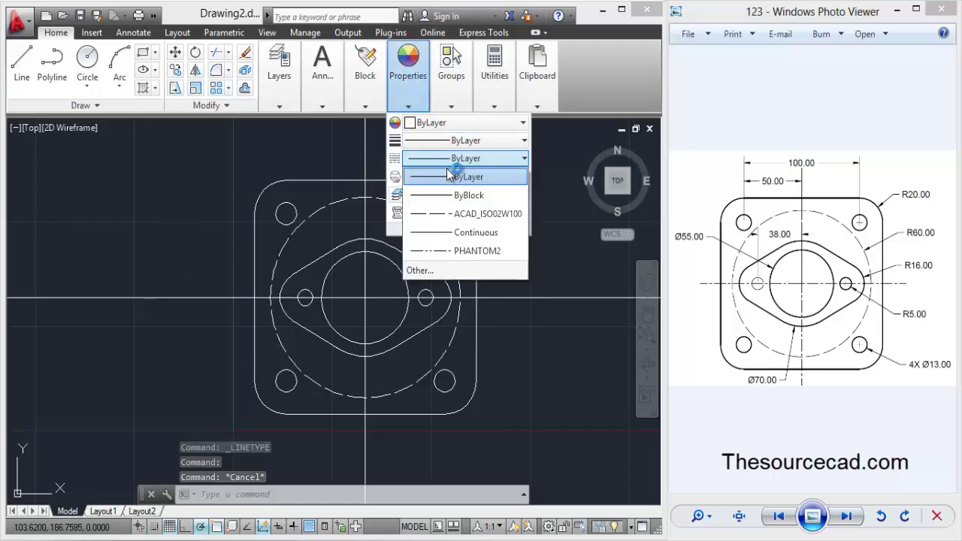
pyautogui.click(452, 272)
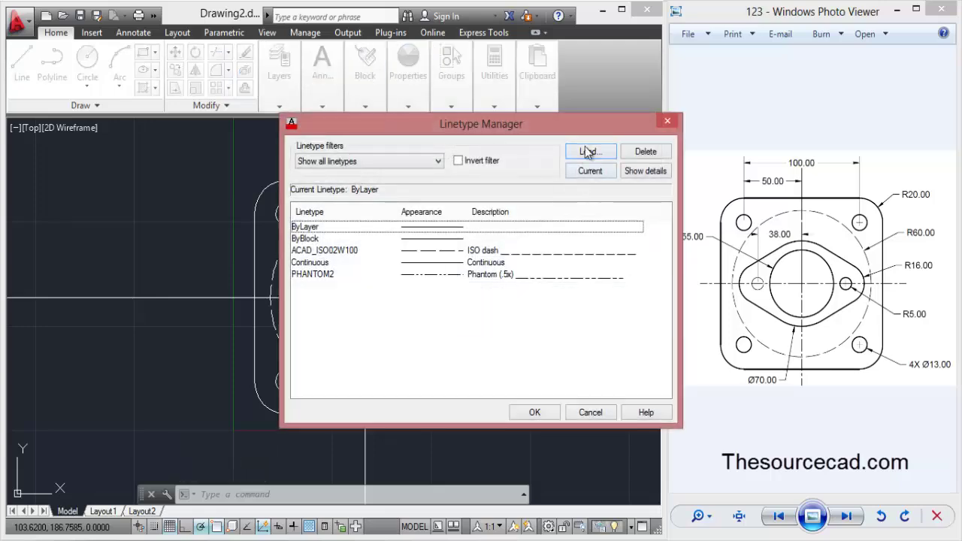
pyautogui.click(586, 152)
pyautogui.click(421, 291)
pyautogui.scroll(-5, 433, 301)
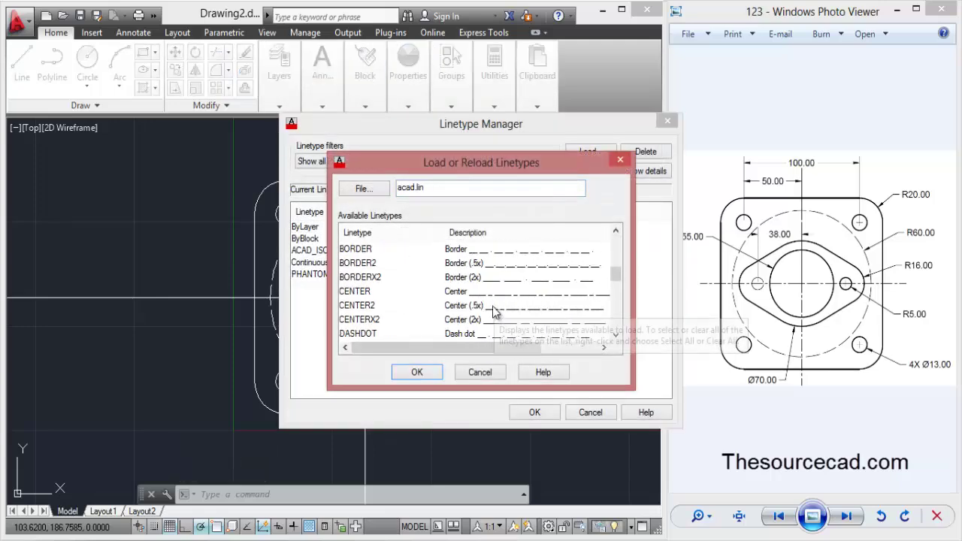
pyautogui.click(449, 292)
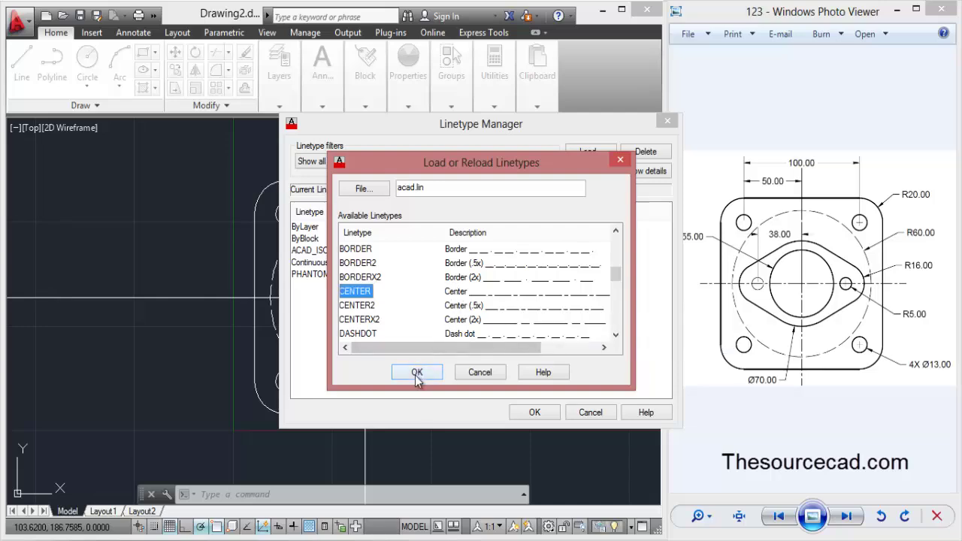
pyautogui.click(417, 372)
pyautogui.click(531, 412)
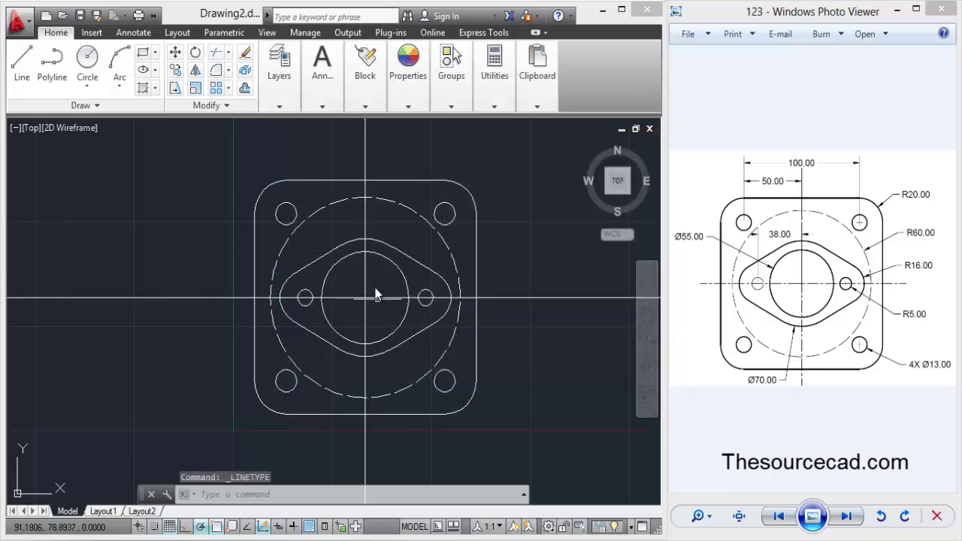
# Assign the CENTER linetype to the vertical and horizontal construction lines.
pyautogui.click(362, 156)
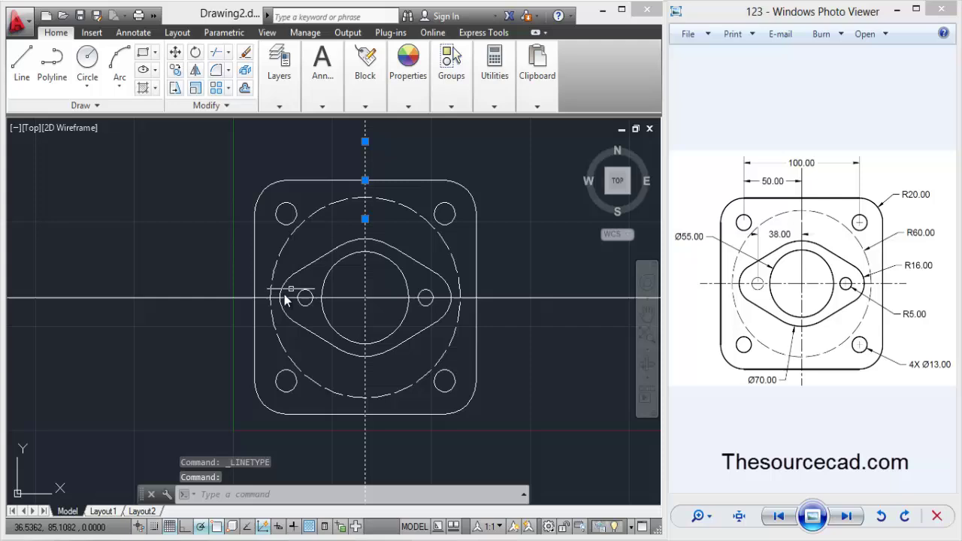
pyautogui.click(216, 300)
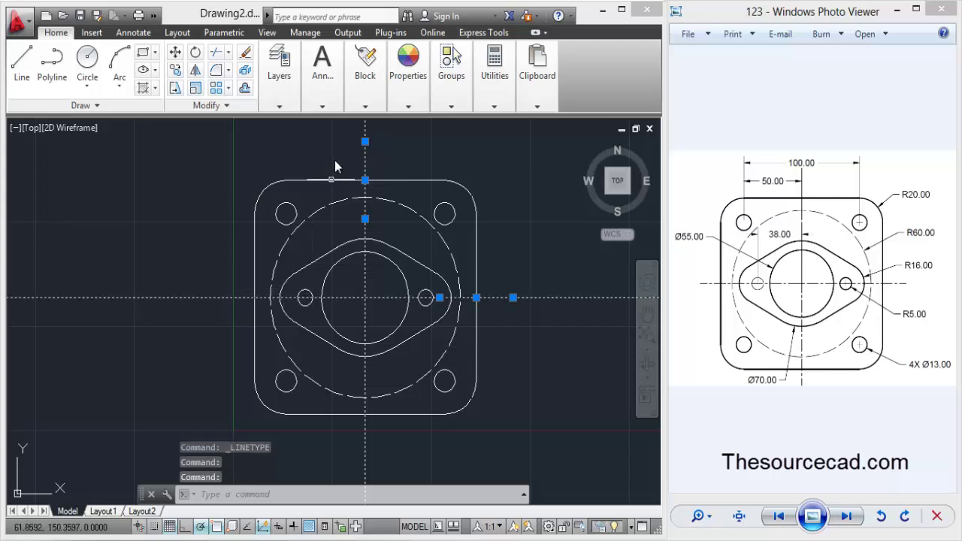
pyautogui.click(409, 107)
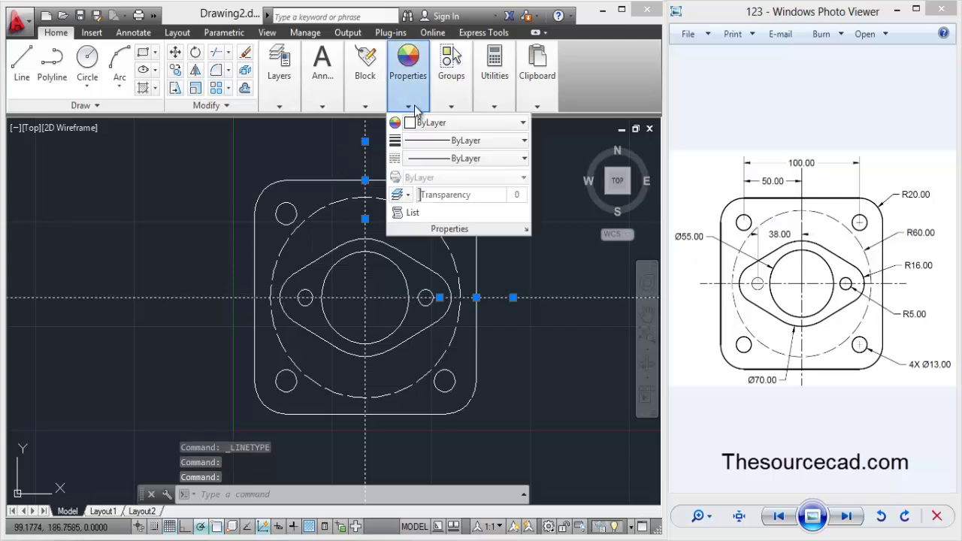
pyautogui.click(444, 159)
pyautogui.click(460, 230)
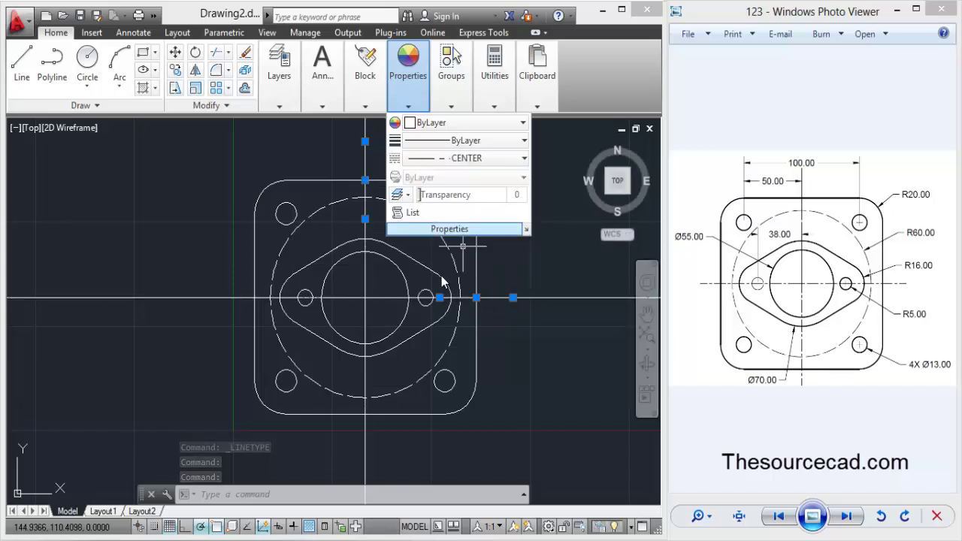
# Set the linetype scale of both selected construction lines to 7 in their properties and clear the selection.
pyautogui.rightClick(158, 228)
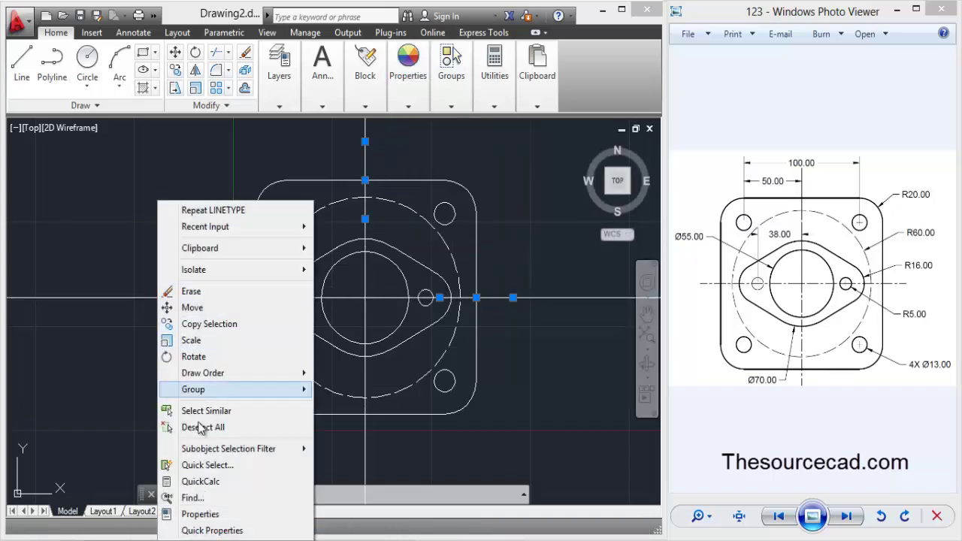
pyautogui.click(199, 516)
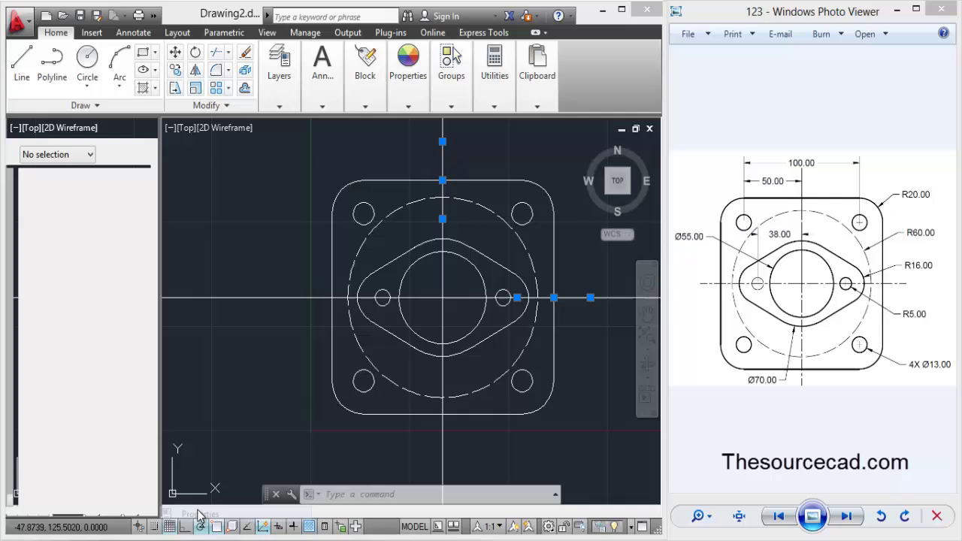
pyautogui.click(100, 233)
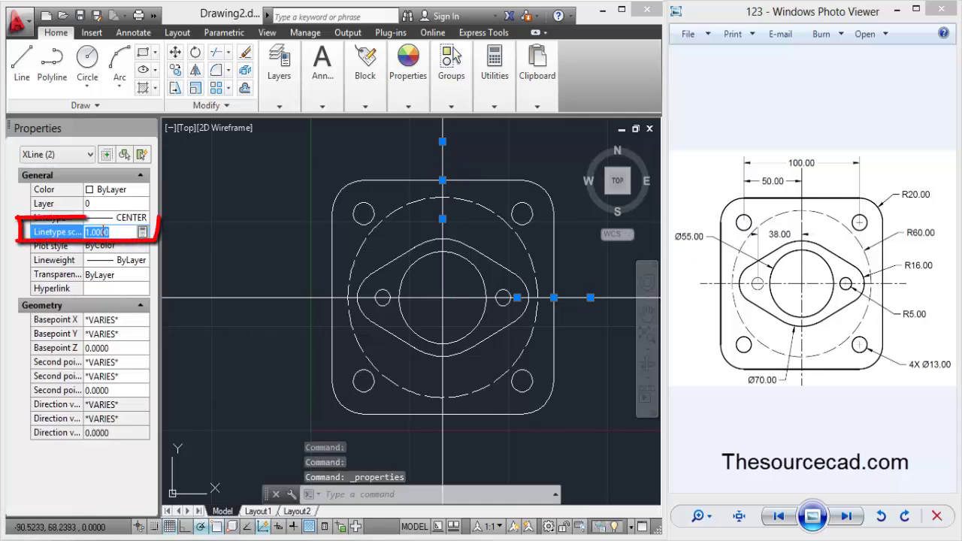
pyautogui.press('Return')
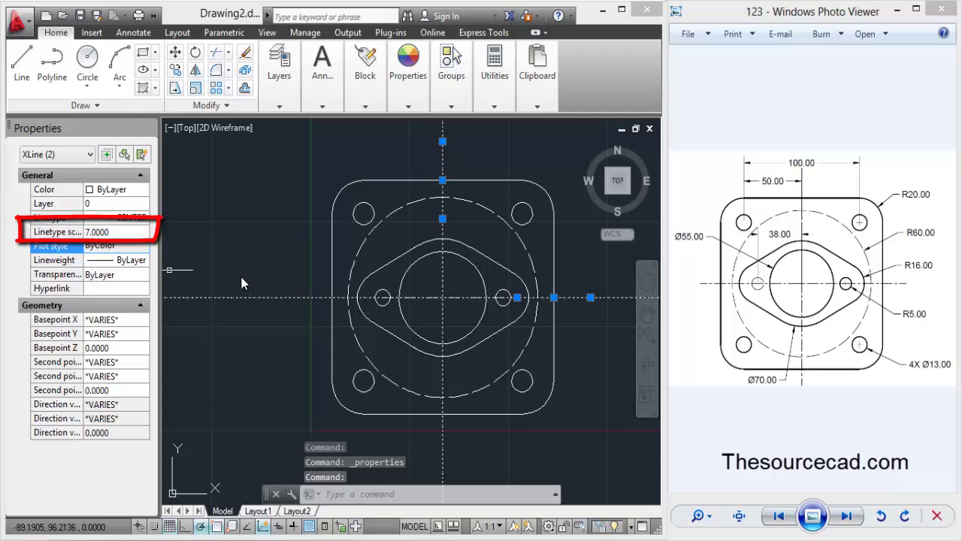
pyautogui.rightClick(246, 225)
pyautogui.click(299, 428)
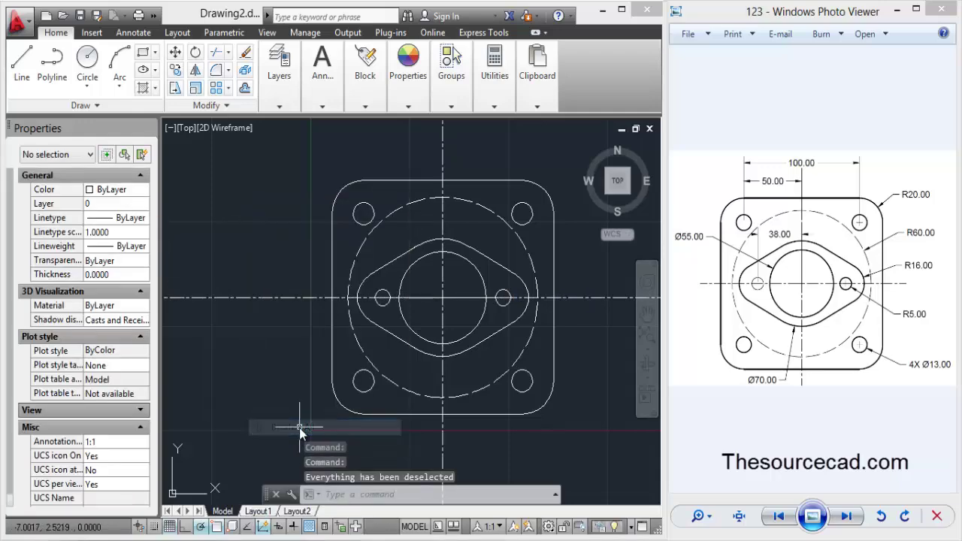
# Set the linetype scale of the vertical and horizontal construction lines to 8, close their properties and clear the selection.
pyautogui.click(100, 233)
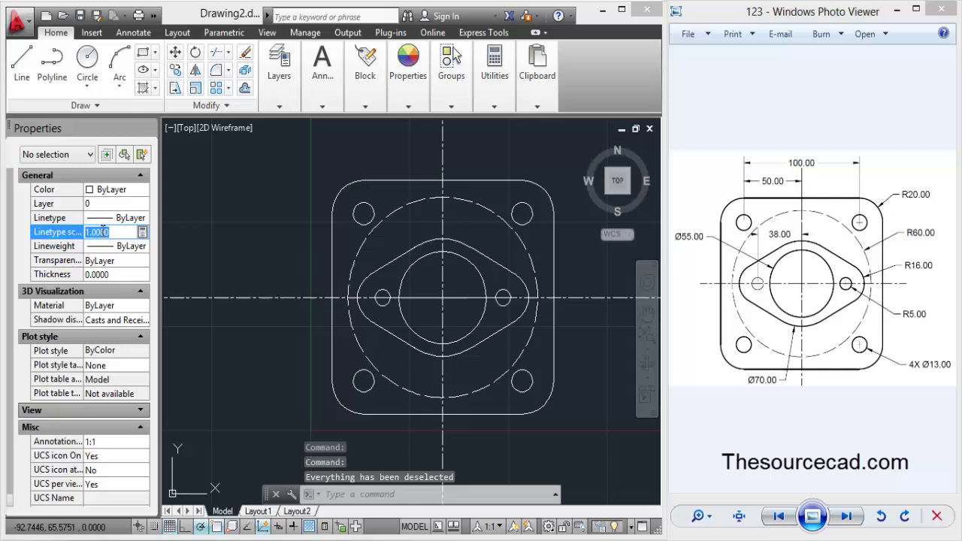
pyautogui.click(441, 226)
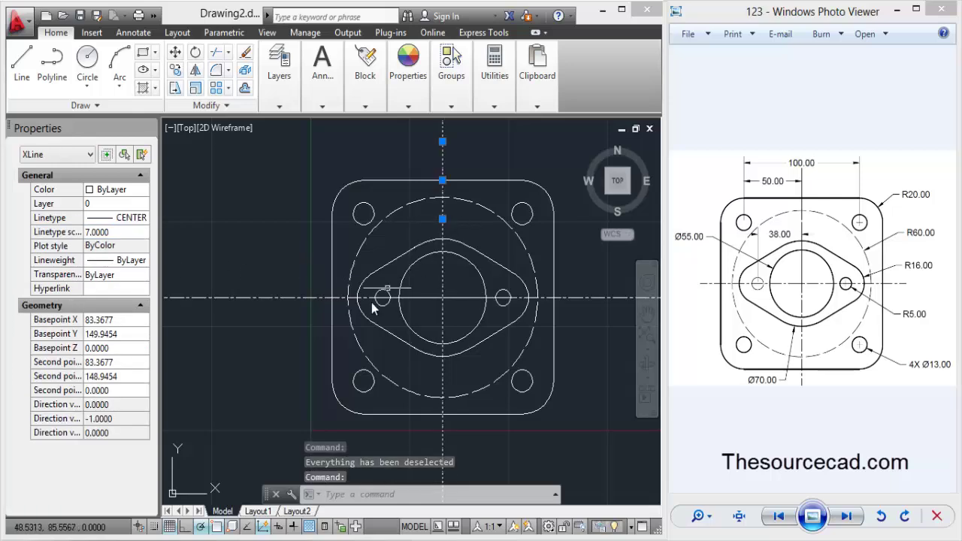
pyautogui.click(288, 299)
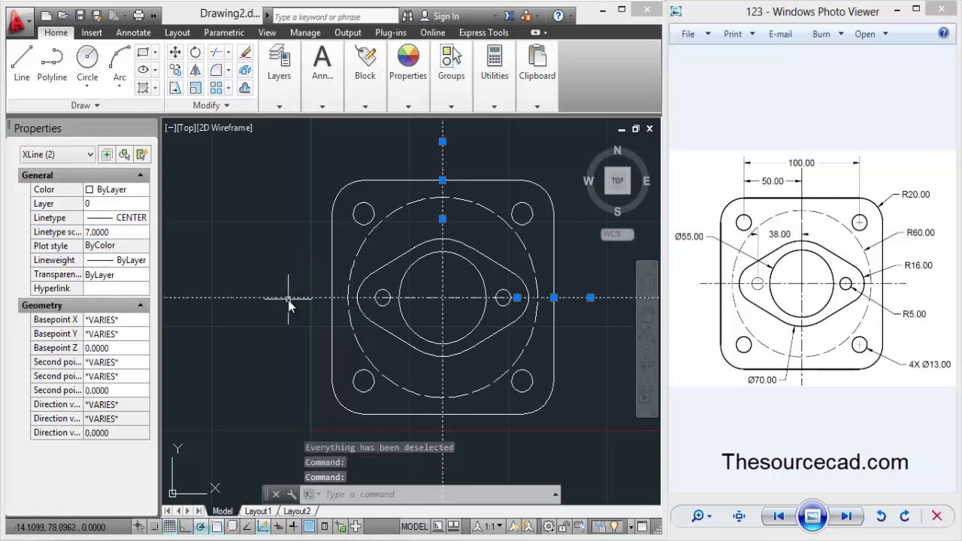
pyautogui.click(124, 233)
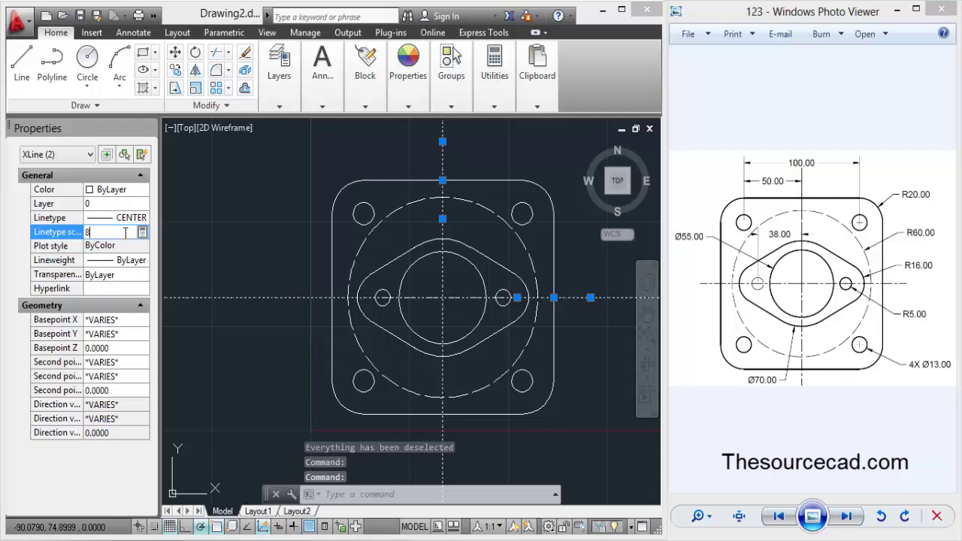
pyautogui.press('Return')
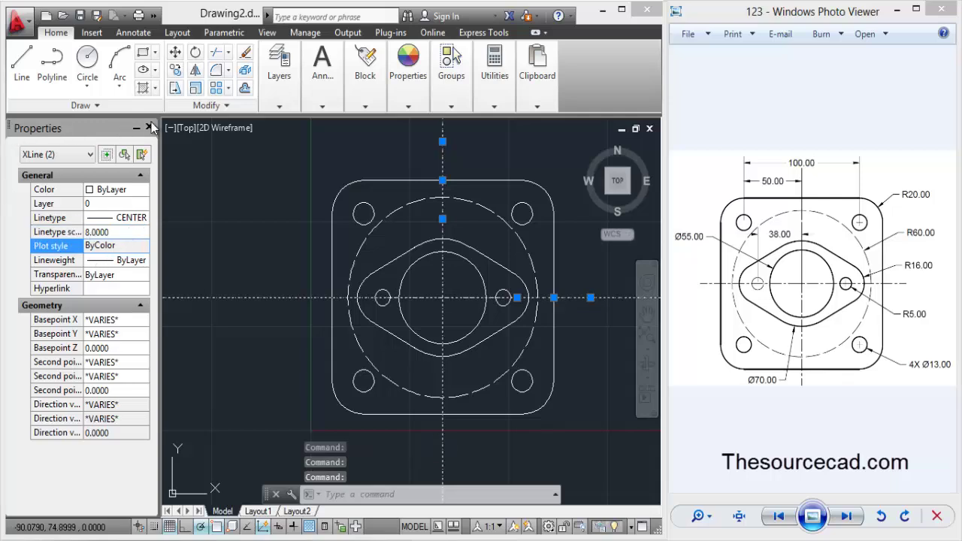
pyautogui.click(149, 128)
pyautogui.press('Escape')
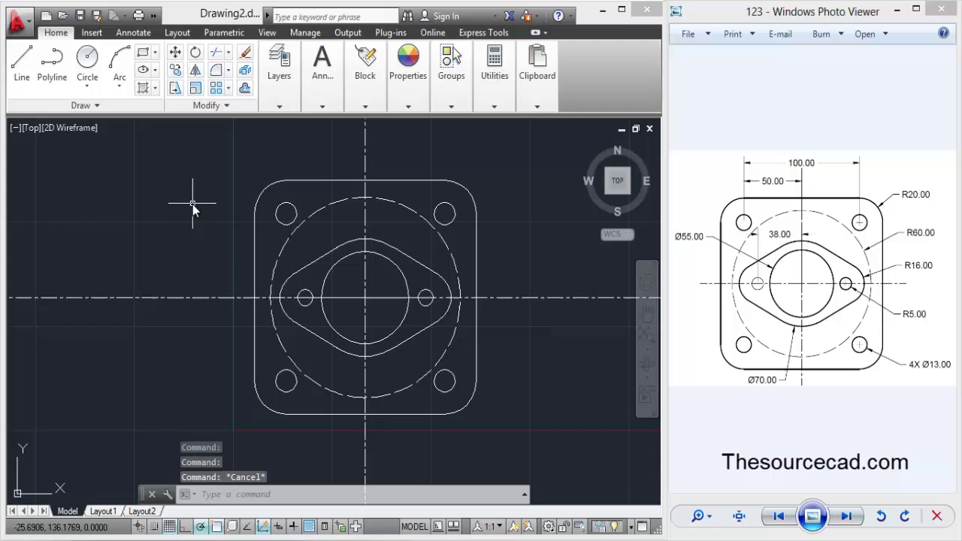
# Erase the two leftover horizontal line segments joining the small boss holes through the plate's centre.
pyautogui.click(348, 298)
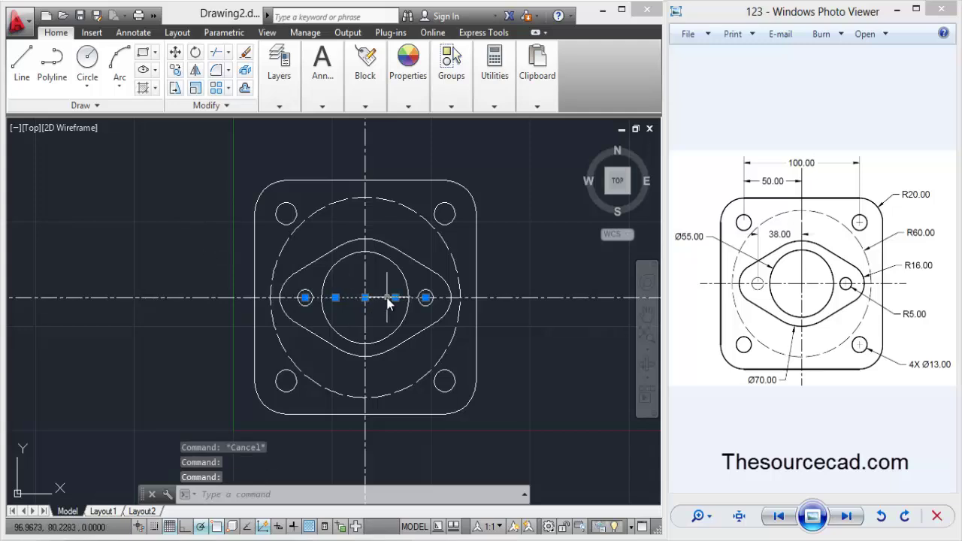
pyautogui.press('Delete')
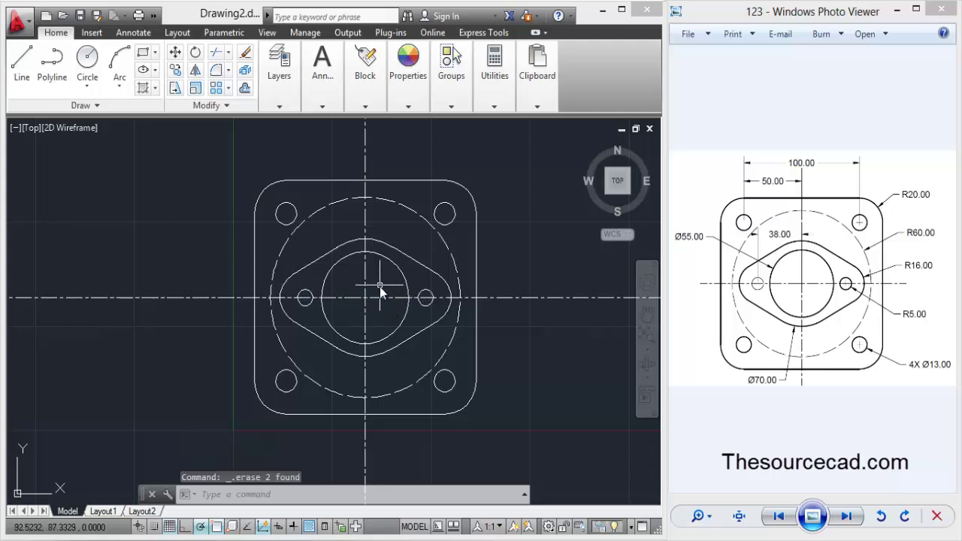
pyautogui.scroll(5, 371, 297)
pyautogui.scroll(-5, 370, 297)
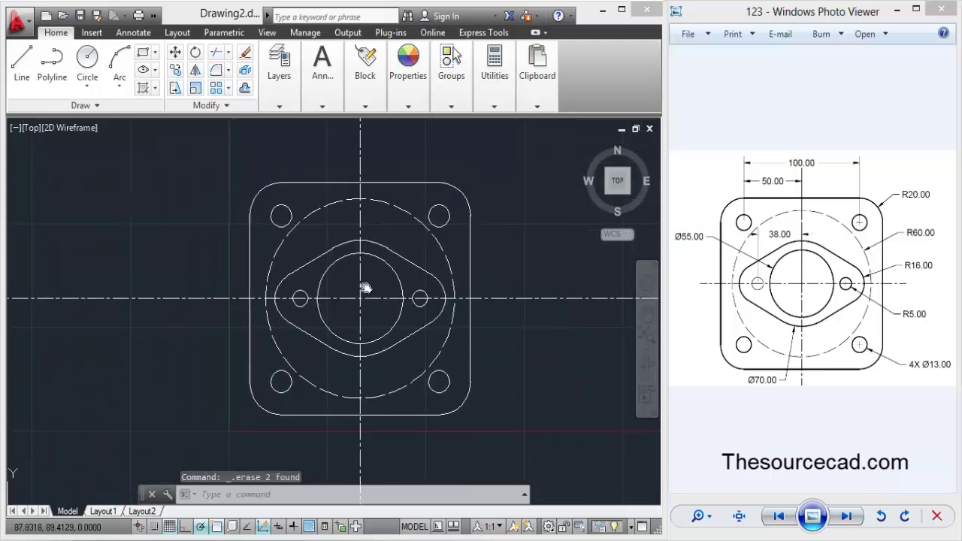